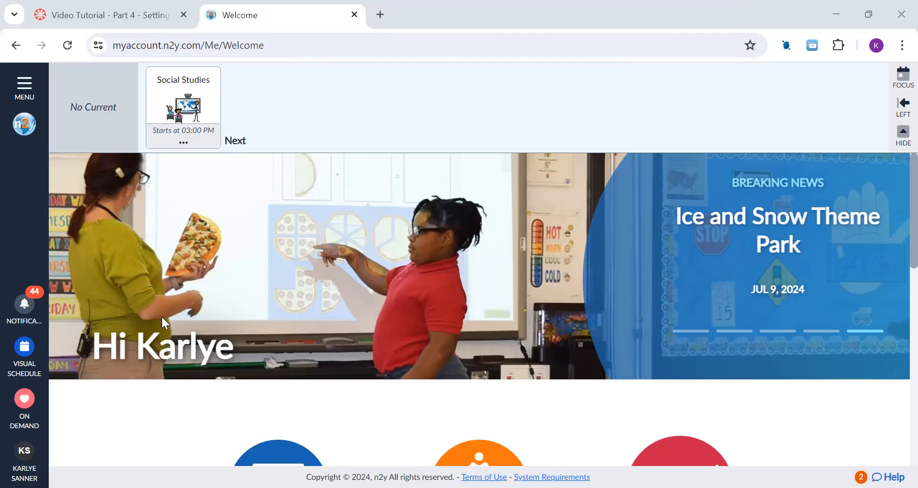
Step: Open the Schedules page of My Account and start adding a classroom schedule
click(26, 89)
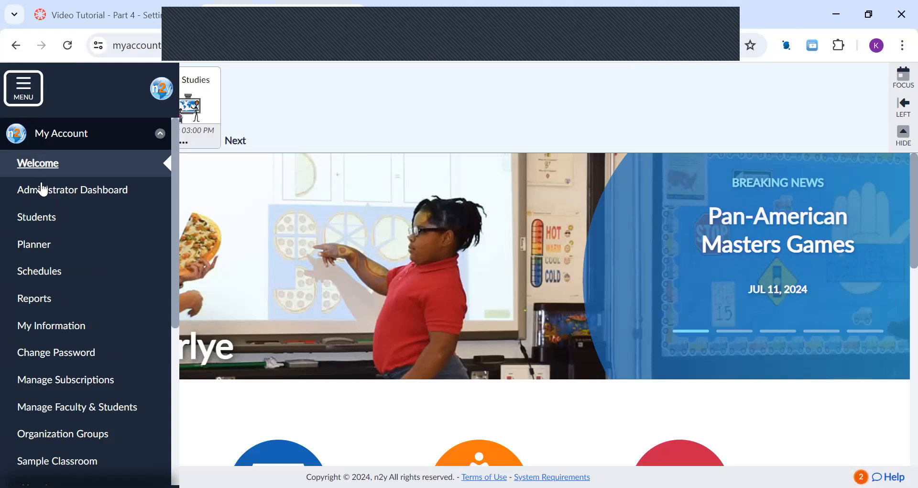
click(45, 272)
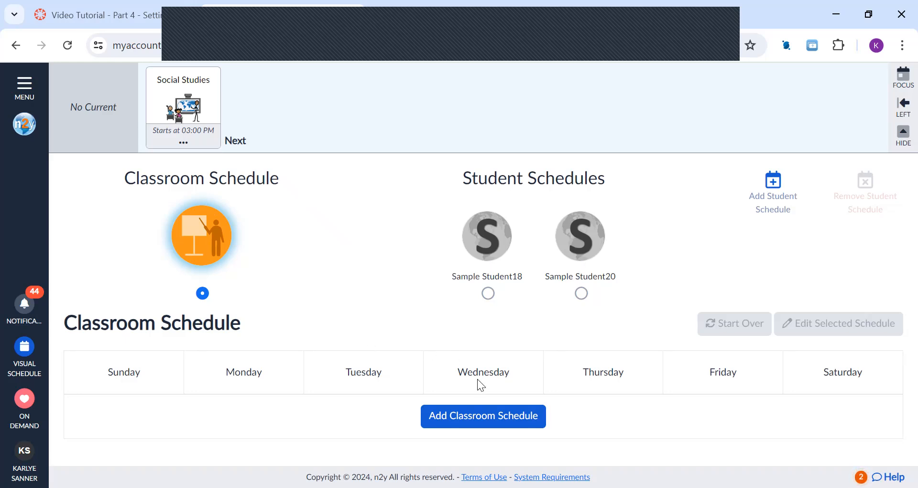
click(500, 424)
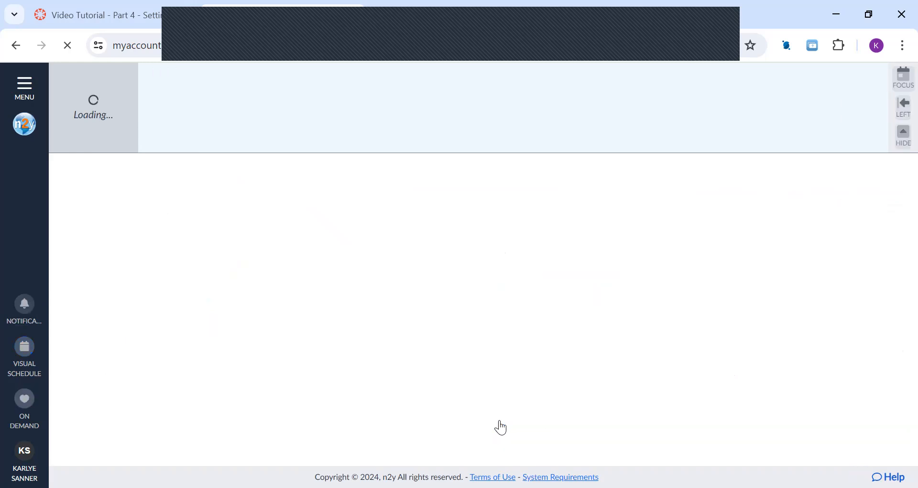
Step: Review the schedule setup introduction and proceed to describing the classroom schedule
scroll(500, 424, down, 3)
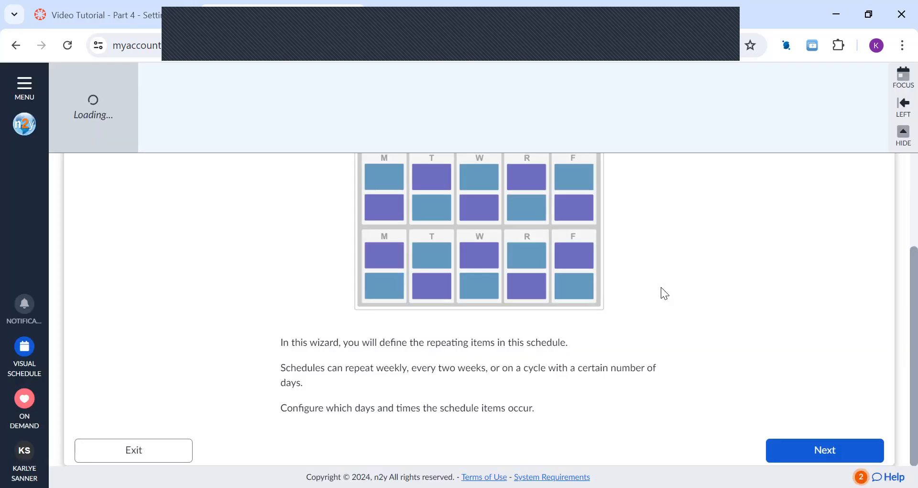
scroll(642, 372, up, 3)
scroll(642, 372, down, 3)
scroll(642, 372, up, 1)
scroll(642, 372, down, 1)
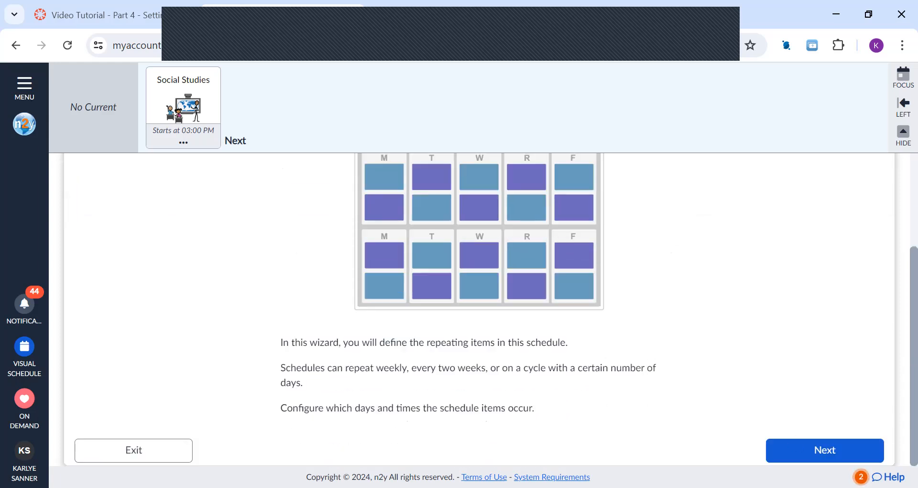
click(828, 448)
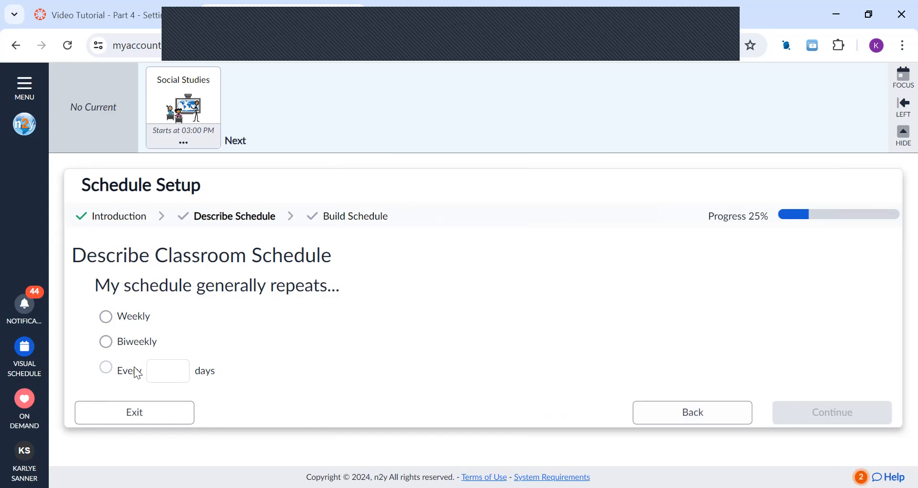
Step: Set the classroom schedule to repeat weekly and continue to building the schedule
click(176, 368)
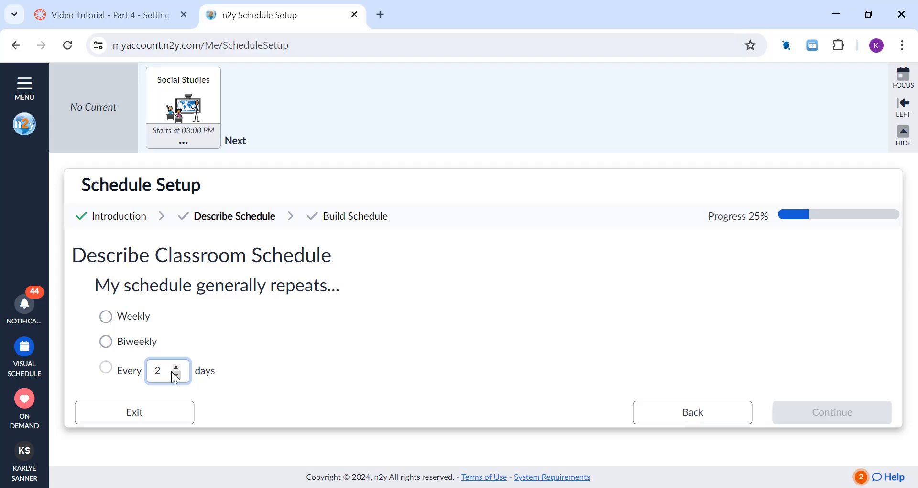
click(113, 316)
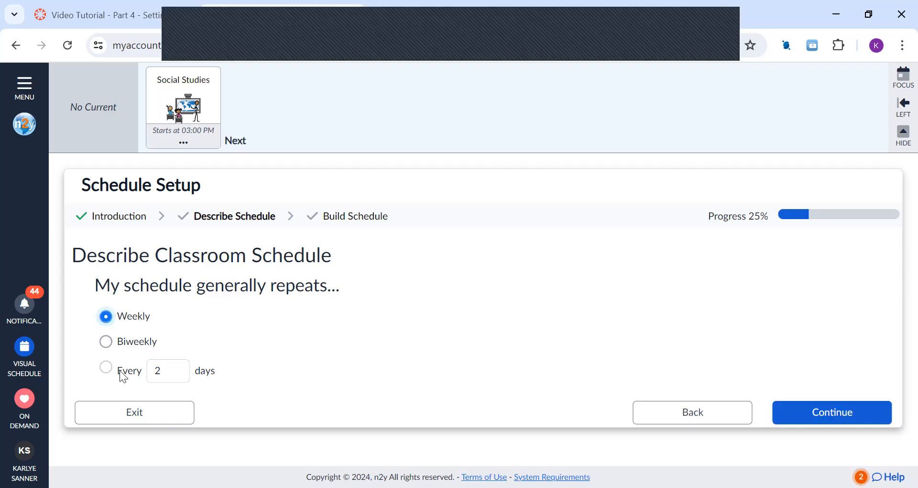
click(176, 376)
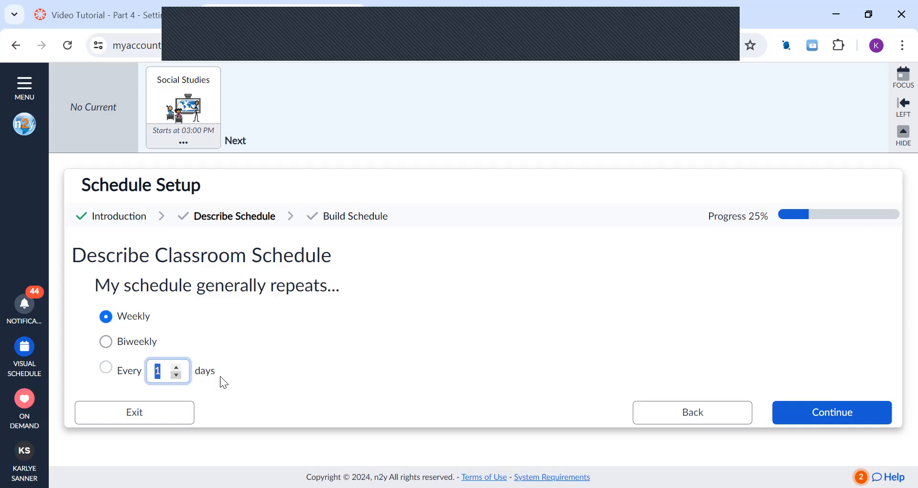
click(863, 408)
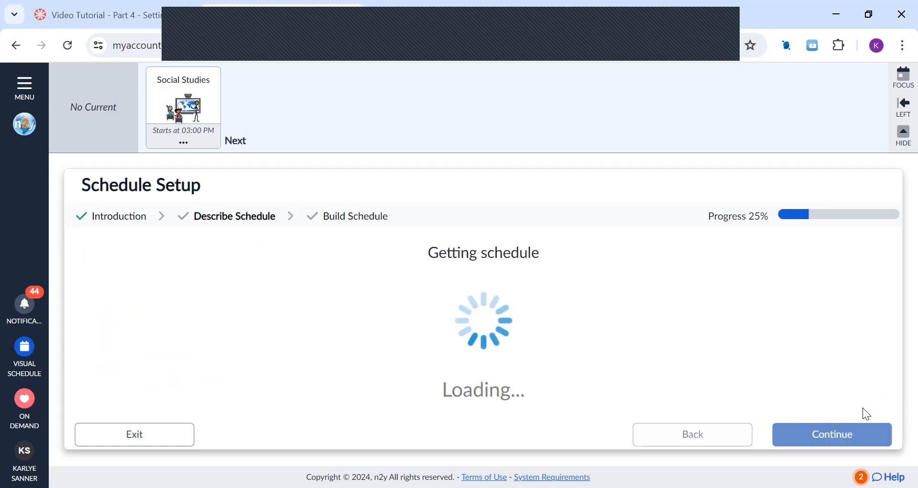
Step: Look through the available subjects and the items already in the classroom schedule list
scroll(699, 296, down, 2)
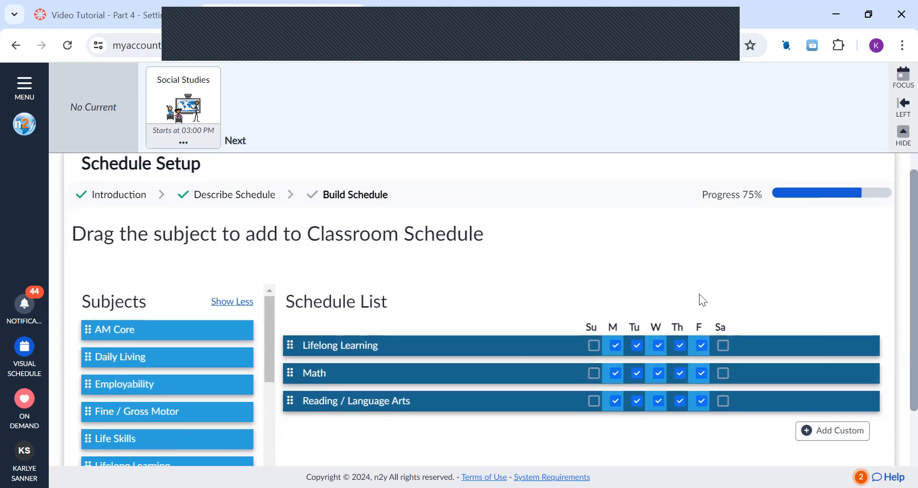
scroll(700, 299, up, 2)
scroll(700, 299, down, 2)
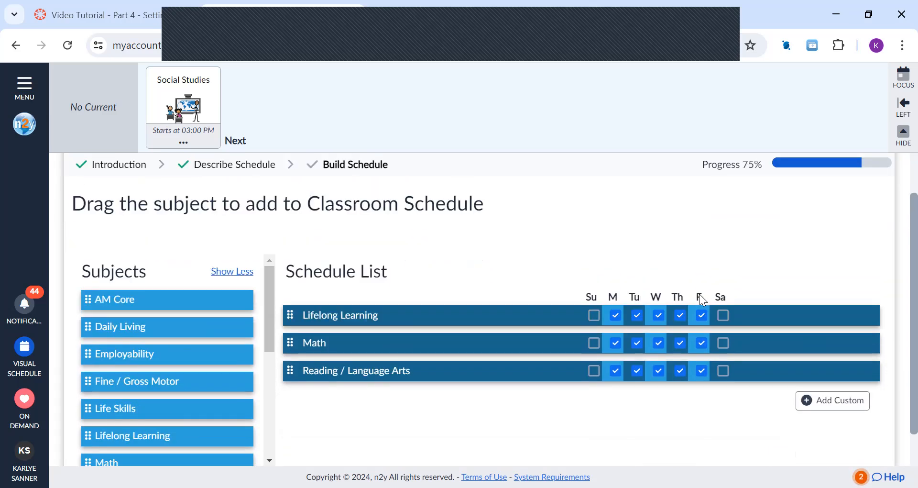
scroll(188, 353, down, 2)
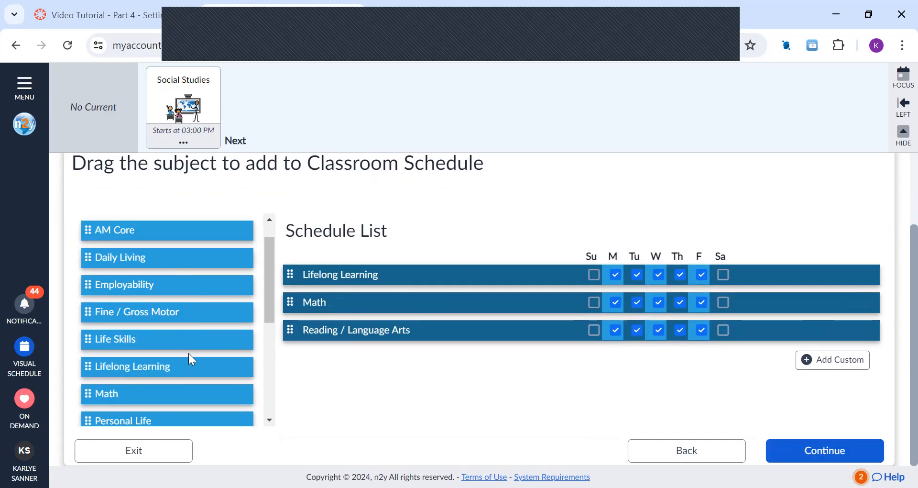
scroll(187, 352, down, 4)
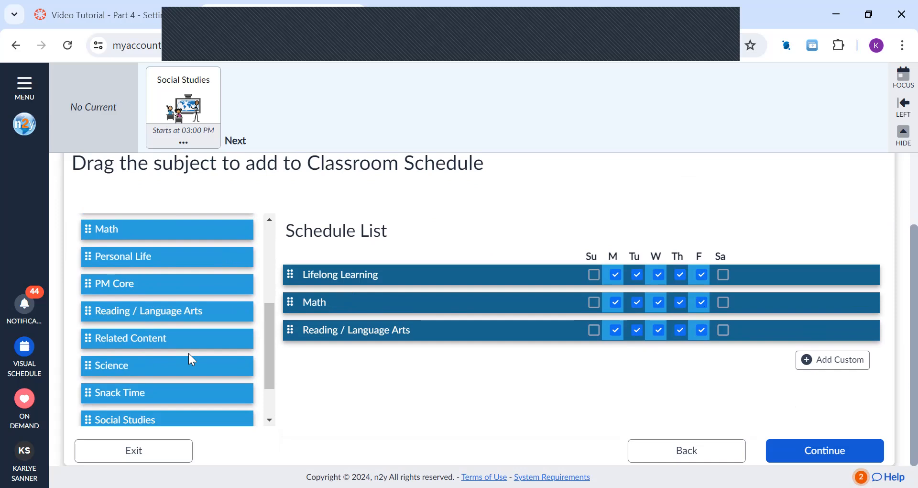
scroll(188, 351, up, 3)
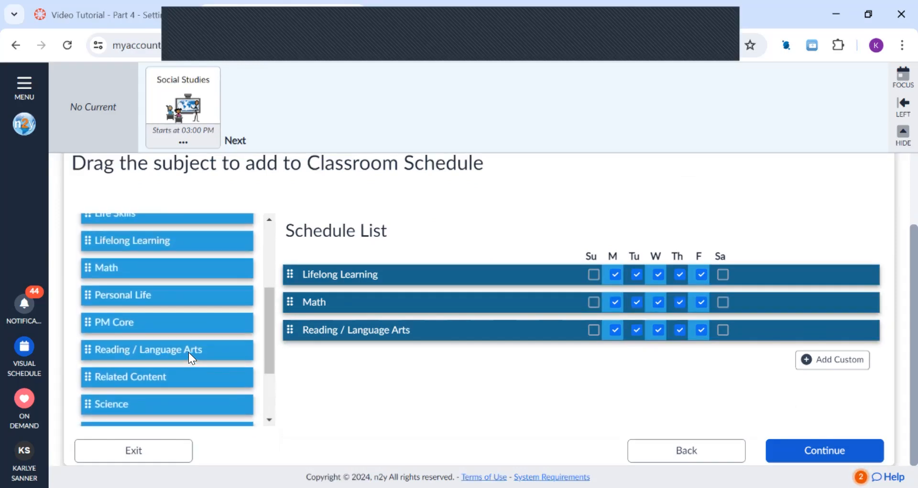
scroll(186, 351, up, 3)
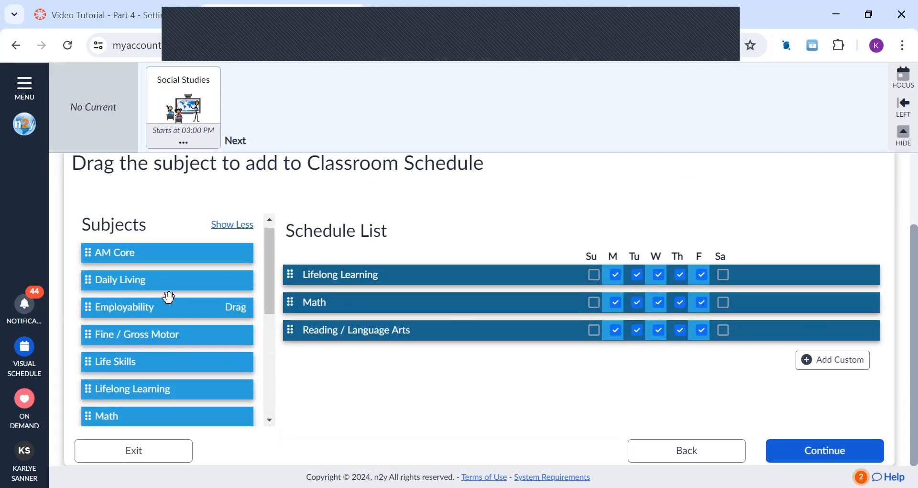
Step: Add the Science subject to the schedule list for Monday, Wednesday and Friday only
scroll(169, 297, down, 3)
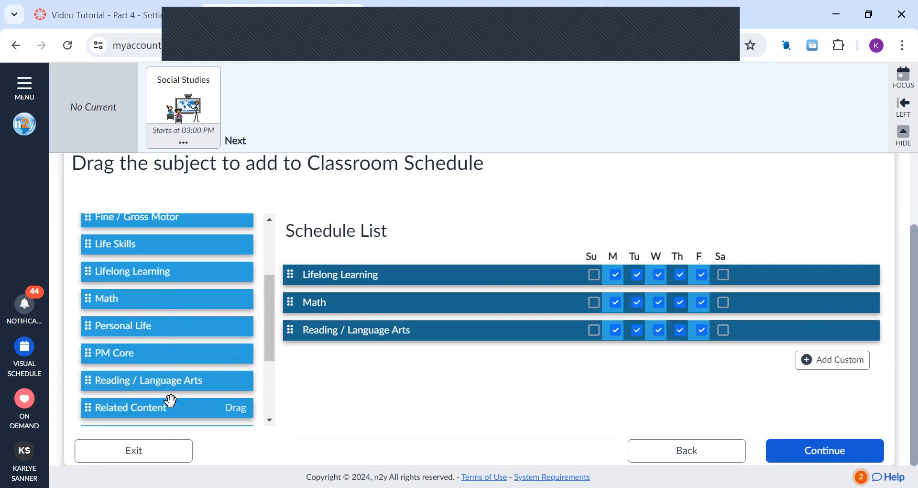
scroll(171, 400, down, 3)
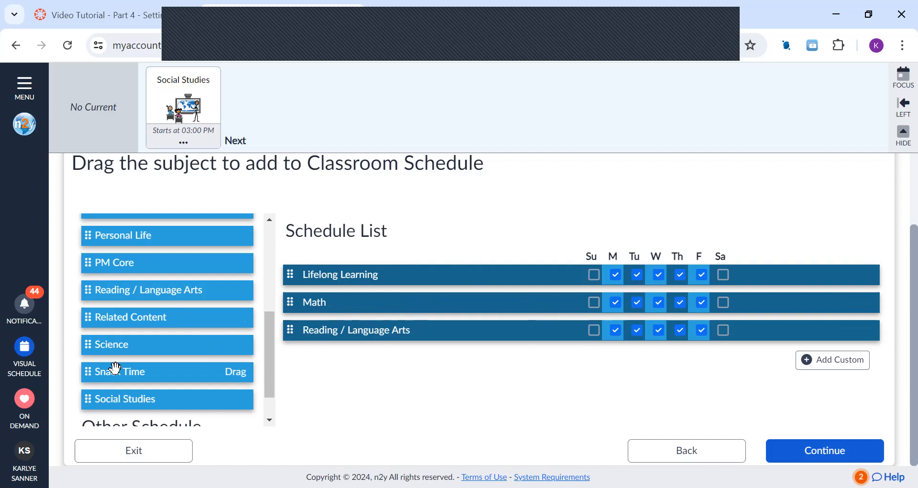
drag(120, 344, 307, 348)
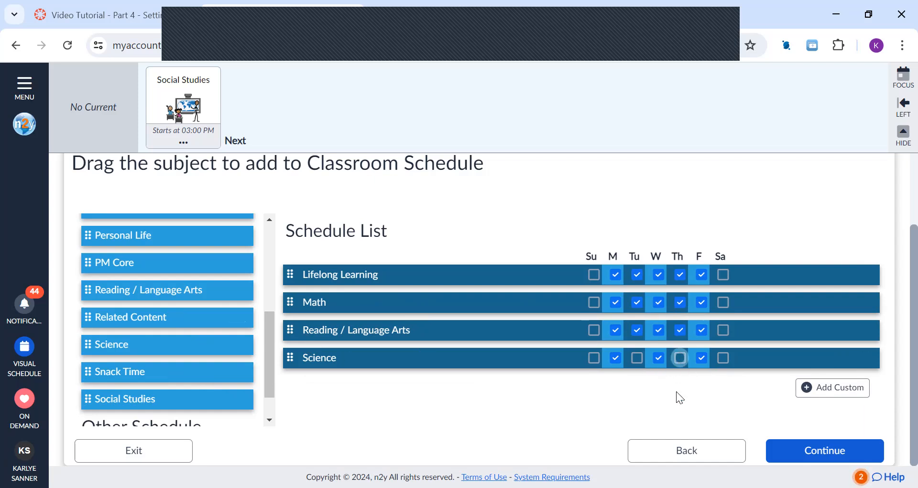
Step: Add Social Studies below Science in the schedule list for Tuesday and Thursday only
drag(103, 397, 312, 366)
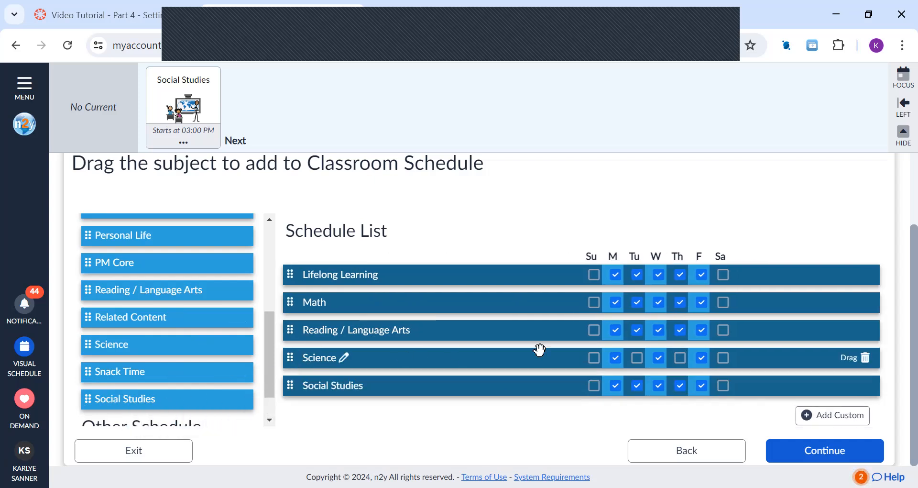
click(616, 385)
click(660, 387)
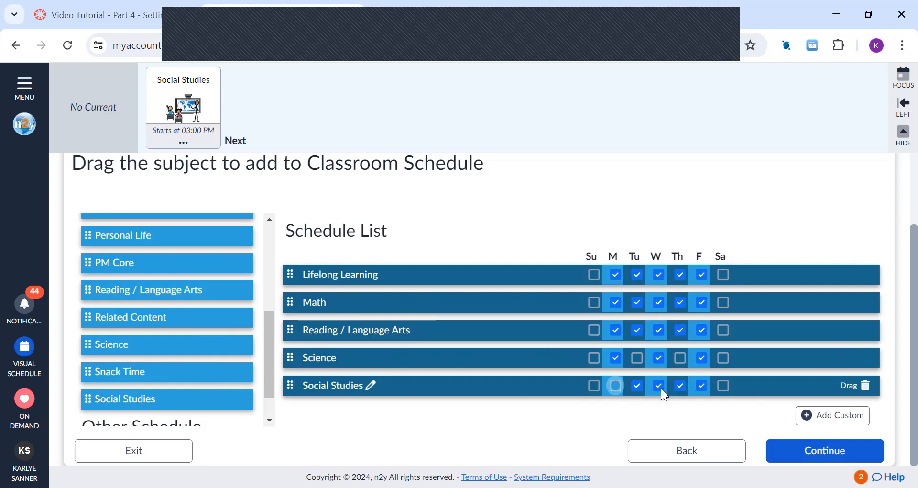
click(701, 387)
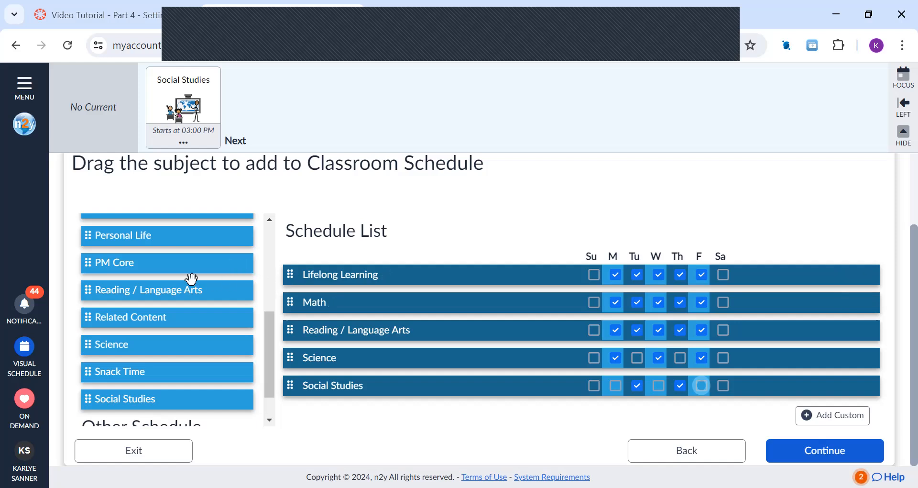
Step: Add the AM Core subject to the end of the schedule list
scroll(193, 308, up, 2)
scroll(189, 303, up, 3)
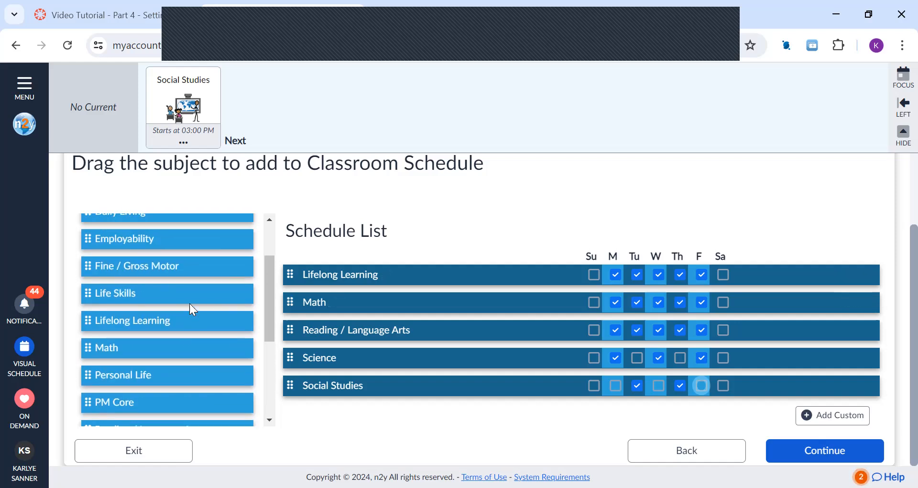
drag(134, 261, 299, 249)
scroll(326, 309, up, 2)
scroll(326, 309, down, 2)
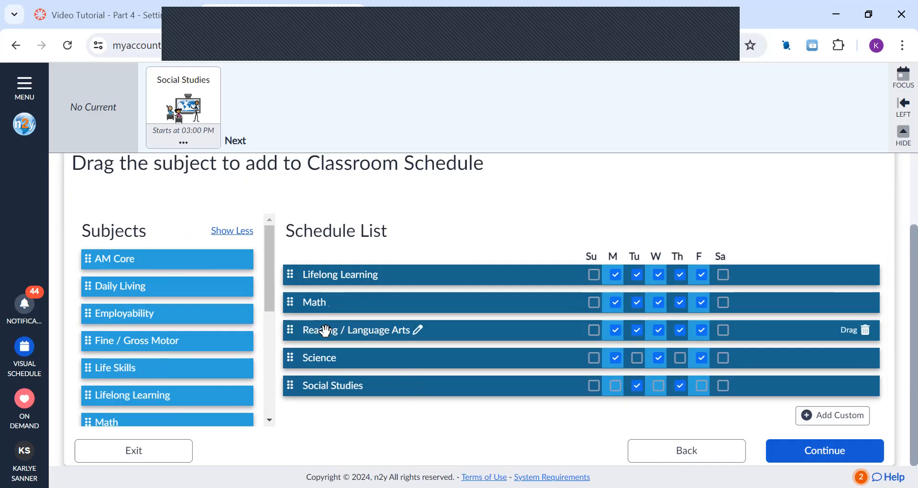
drag(137, 259, 297, 398)
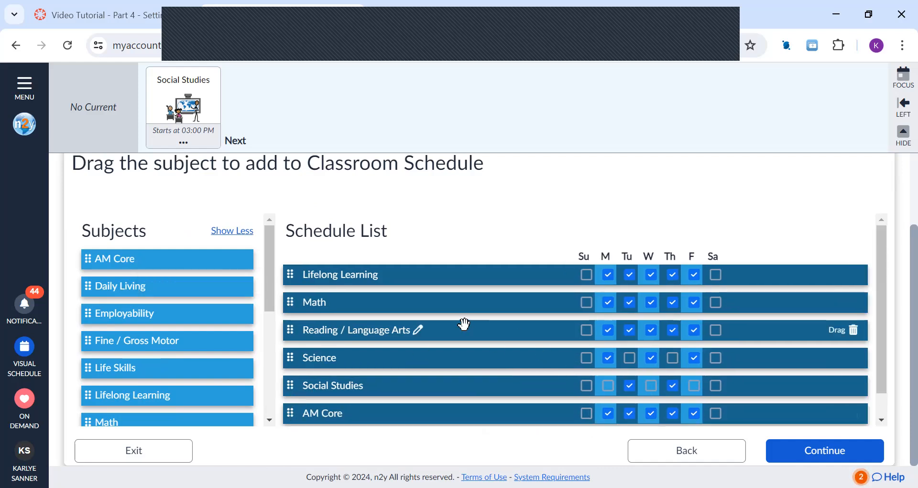
Step: Add a custom schedule item named PE that occurs only on Tuesday and Thursday
scroll(155, 329, down, 2)
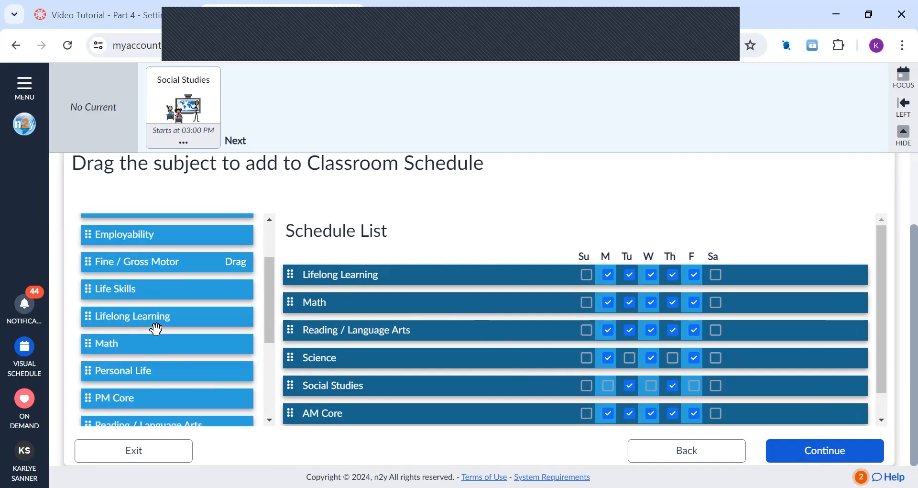
scroll(156, 329, down, 3)
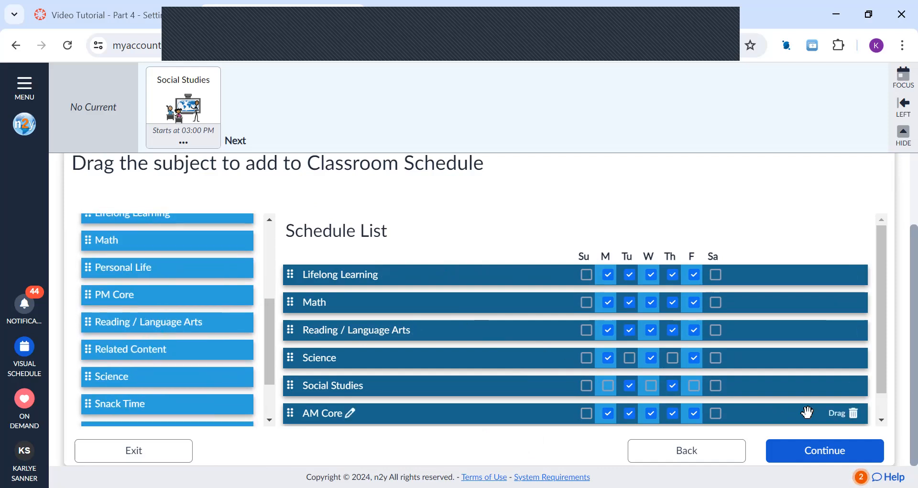
scroll(807, 412, down, 1)
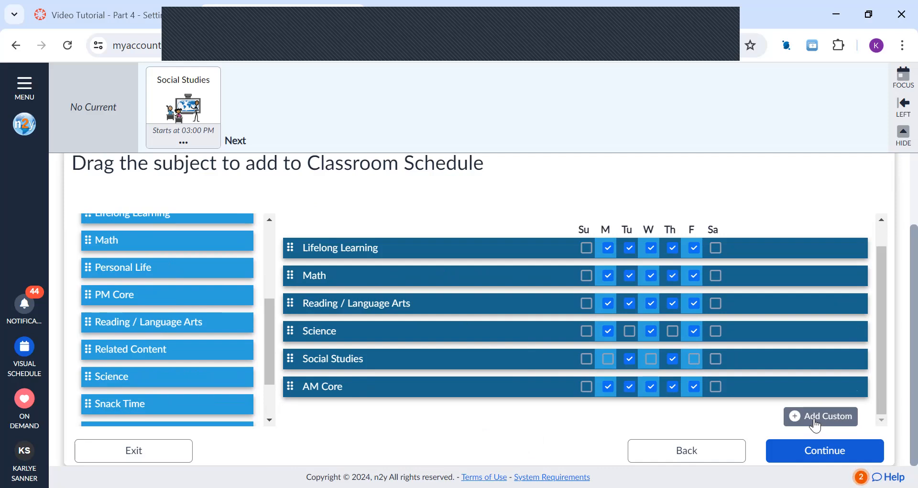
click(815, 422)
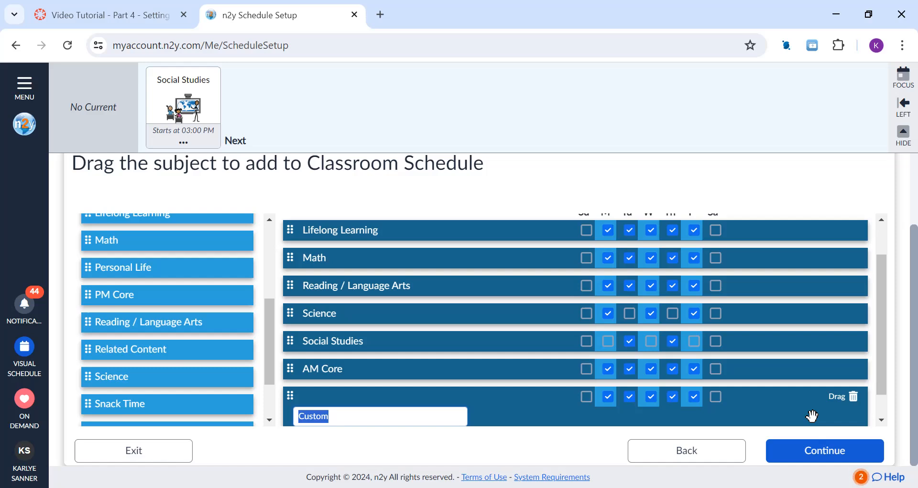
text(R)
click(608, 395)
click(653, 394)
click(694, 396)
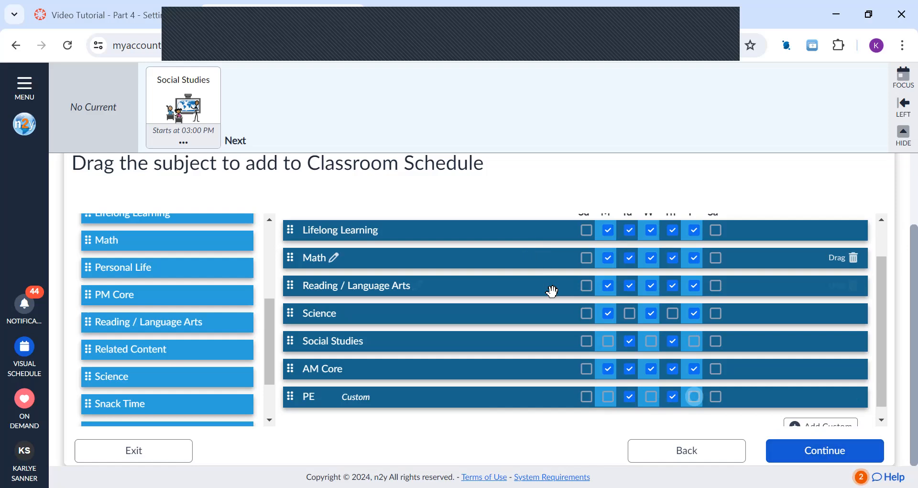
Step: Rename the Reading / Language Arts item in the schedule list as ELA
scroll(549, 289, up, 2)
mouse_move(419, 335)
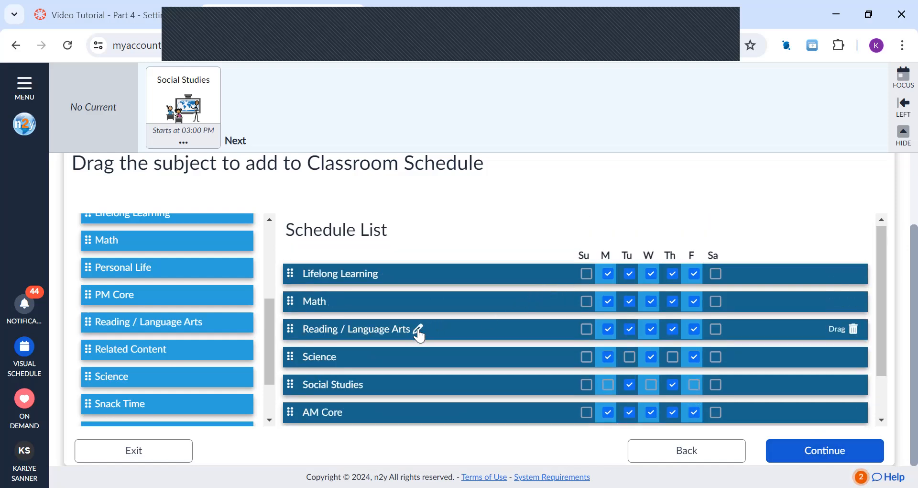
click(418, 331)
click(383, 348)
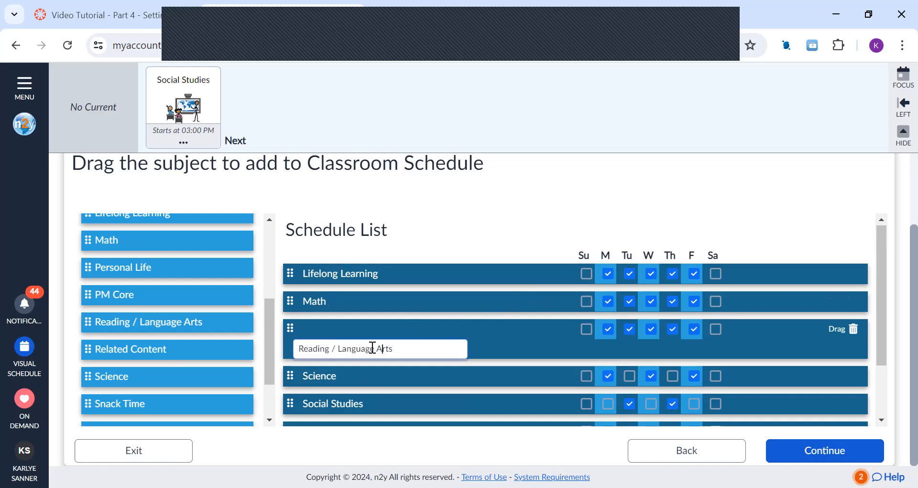
drag(404, 347, 275, 351)
drag(421, 349, 215, 350)
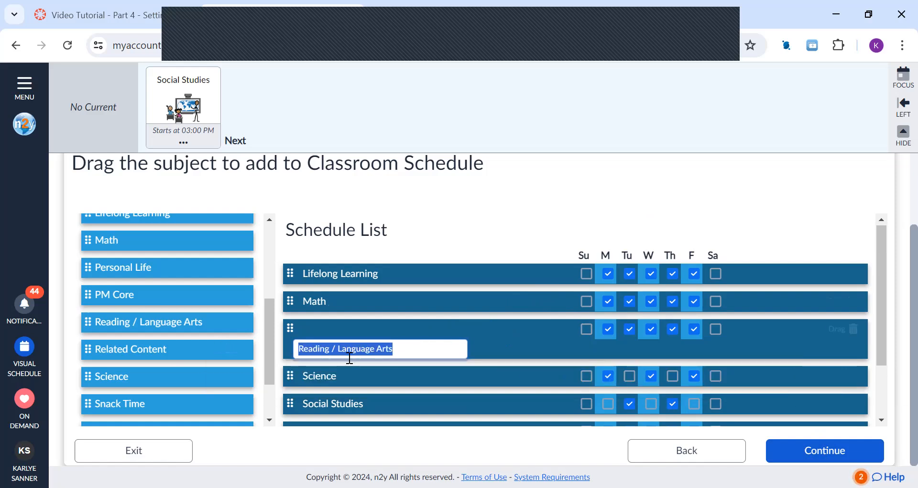
text(ELA)
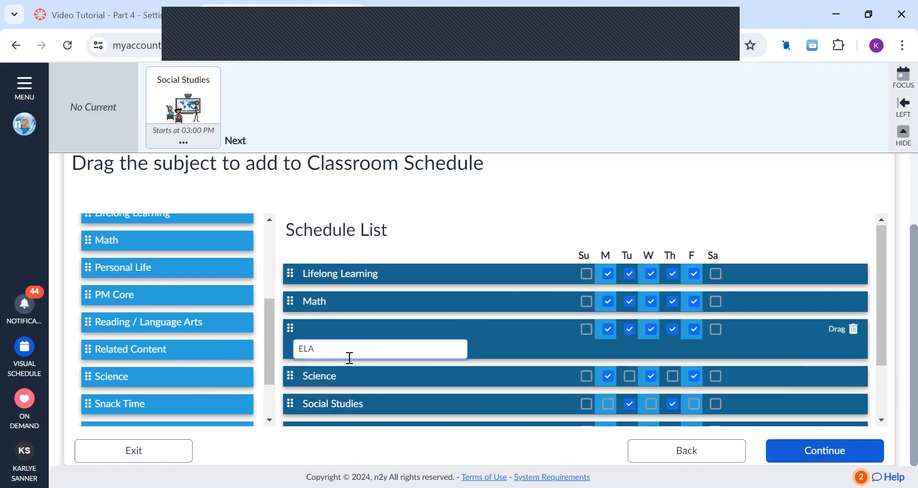
key(Return)
scroll(517, 374, down, 2)
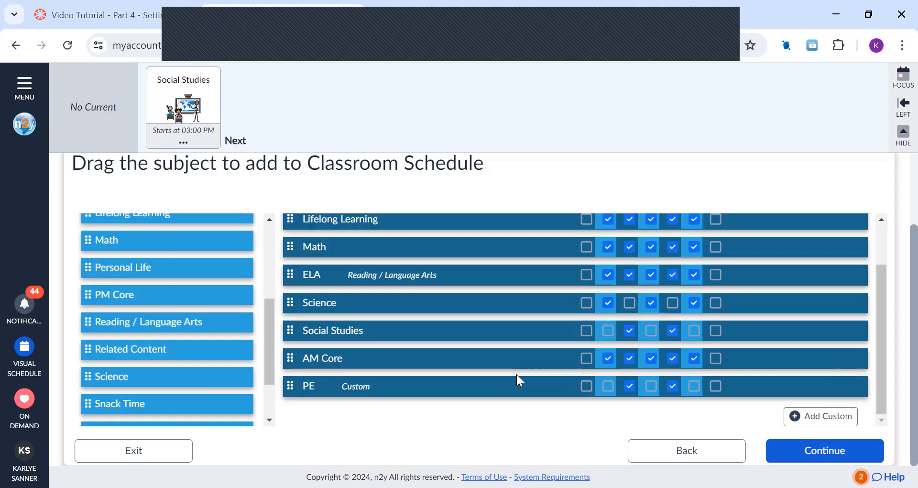
Step: Accept the classroom schedule's subject list and proceed to entering the subject times
click(811, 454)
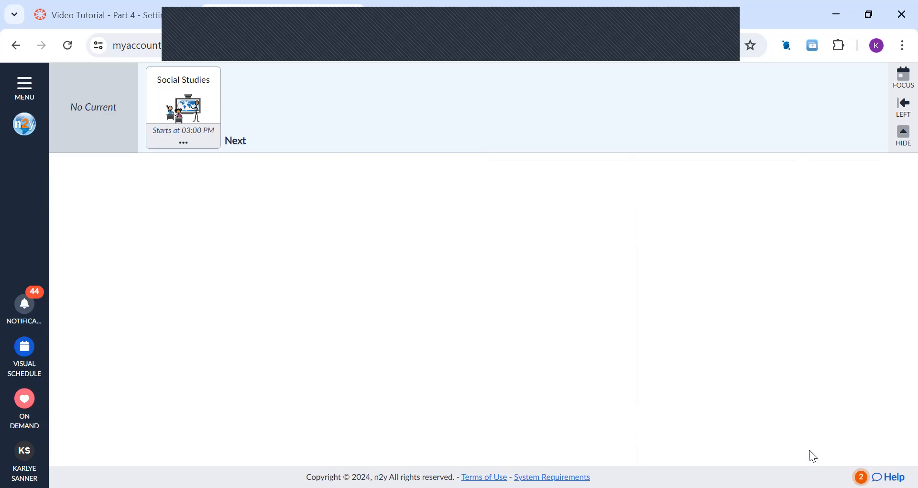
scroll(666, 330, down, 1)
scroll(665, 330, up, 1)
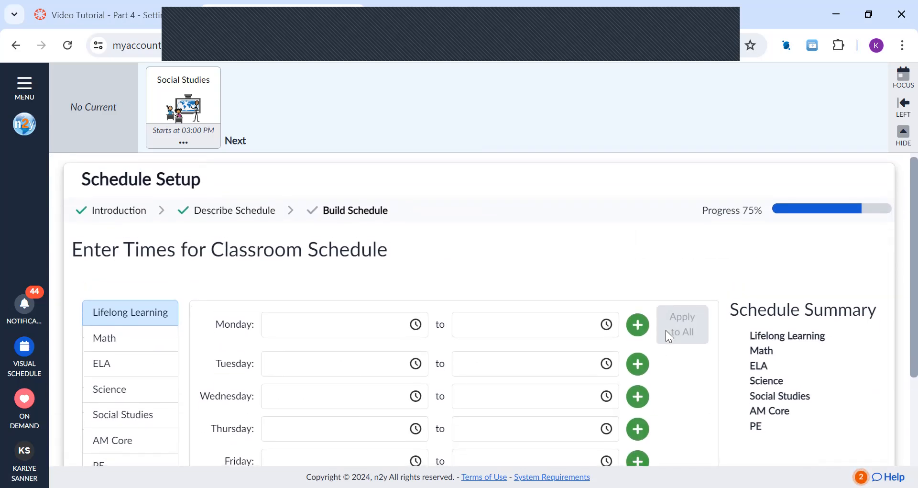
scroll(667, 331, down, 2)
scroll(666, 331, down, 3)
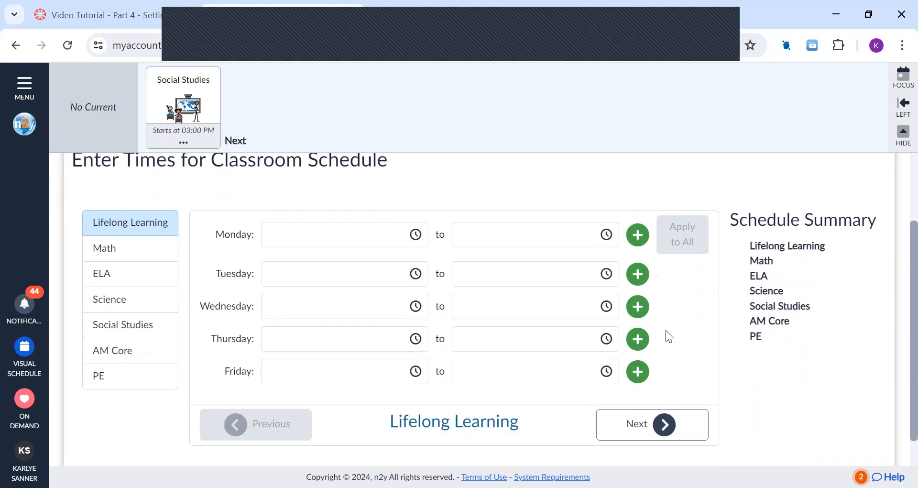
scroll(667, 331, up, 2)
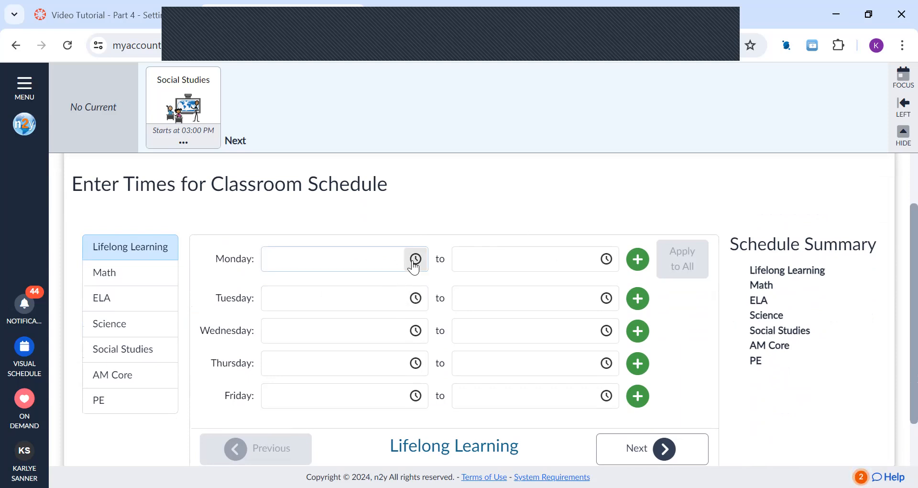
Step: Set Lifelong Learning to 02:30 PM to 03:00 PM on Monday and apply those times to all its days
click(355, 257)
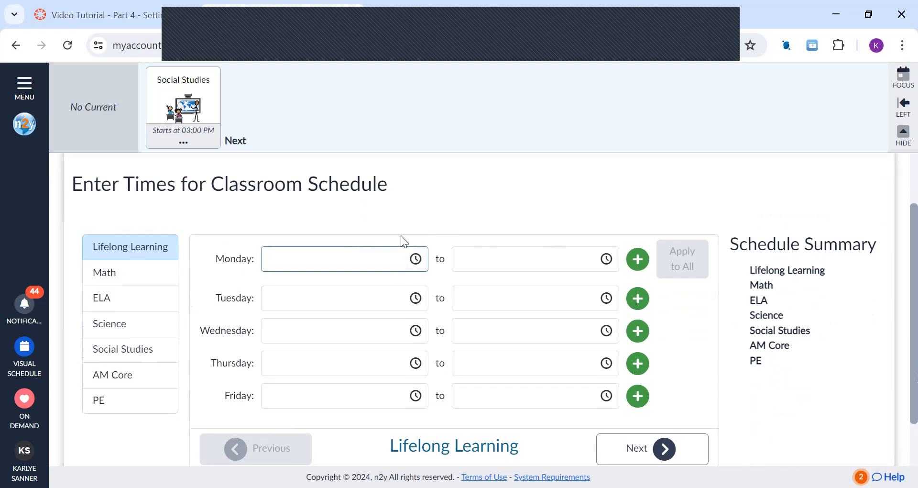
text(2:30 PM)
click(519, 264)
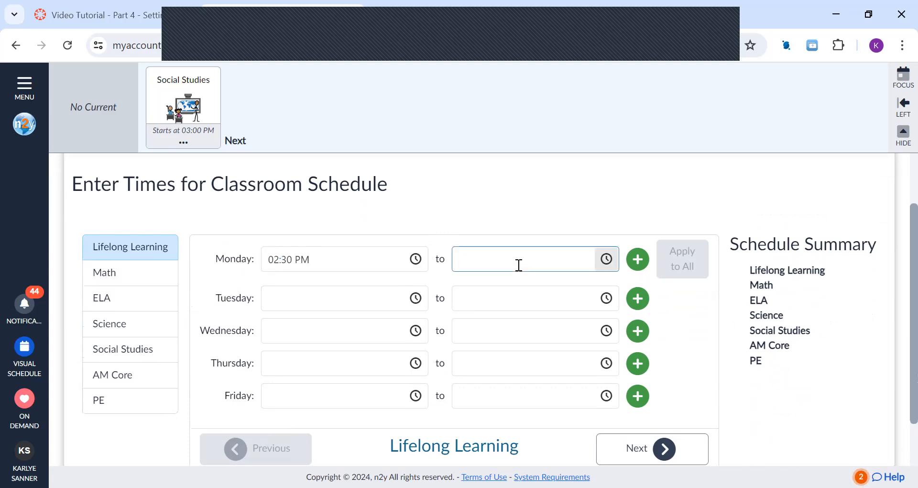
text(3:00 PM)
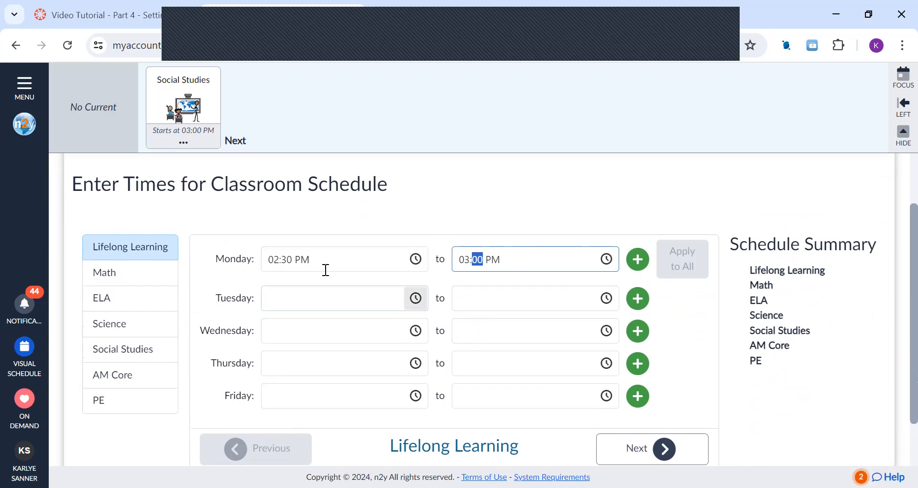
click(567, 304)
click(685, 273)
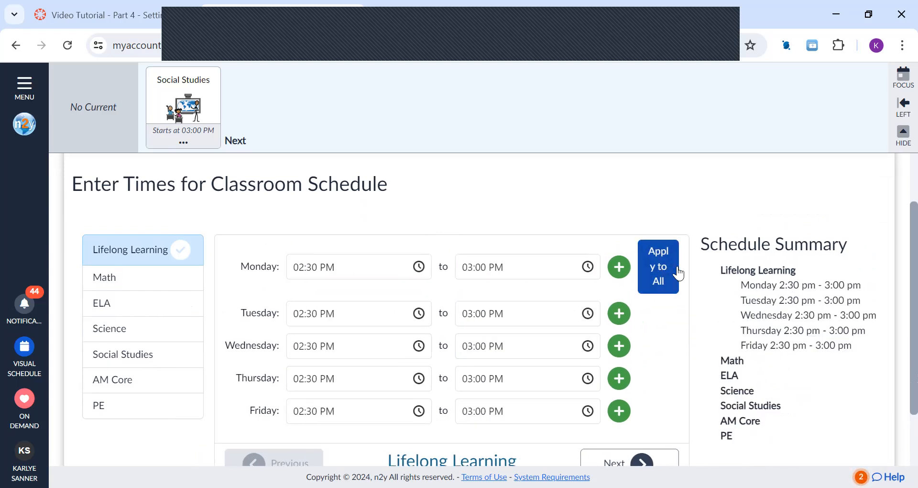
Step: Set Math to 12:00 PM to 01:00 PM on Monday and apply those times to all its days
scroll(677, 273, down, 2)
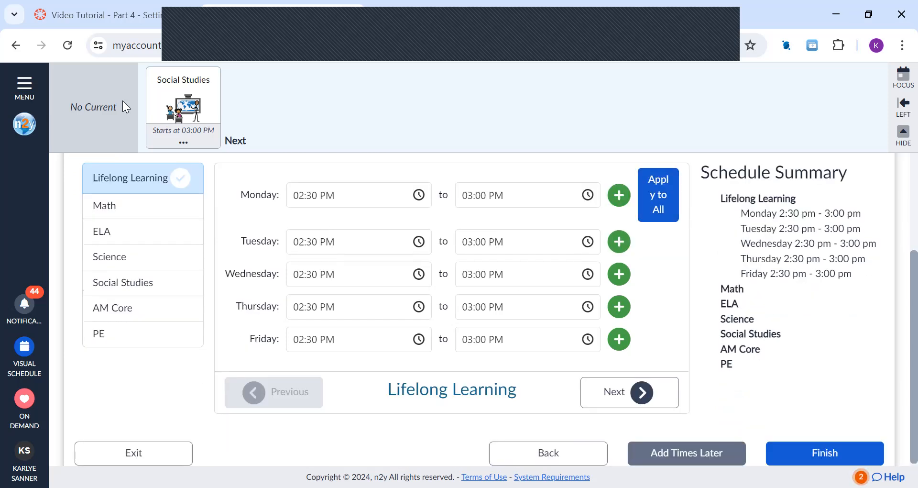
click(643, 395)
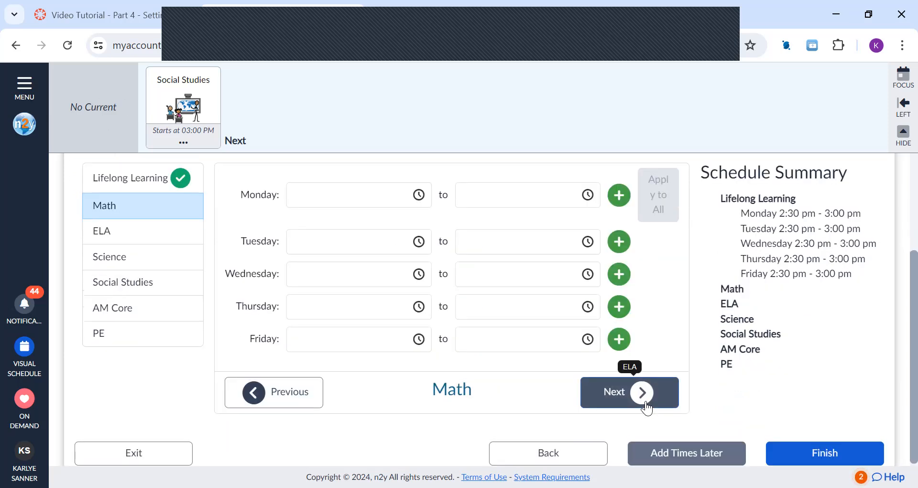
scroll(370, 264, up, 2)
click(370, 262)
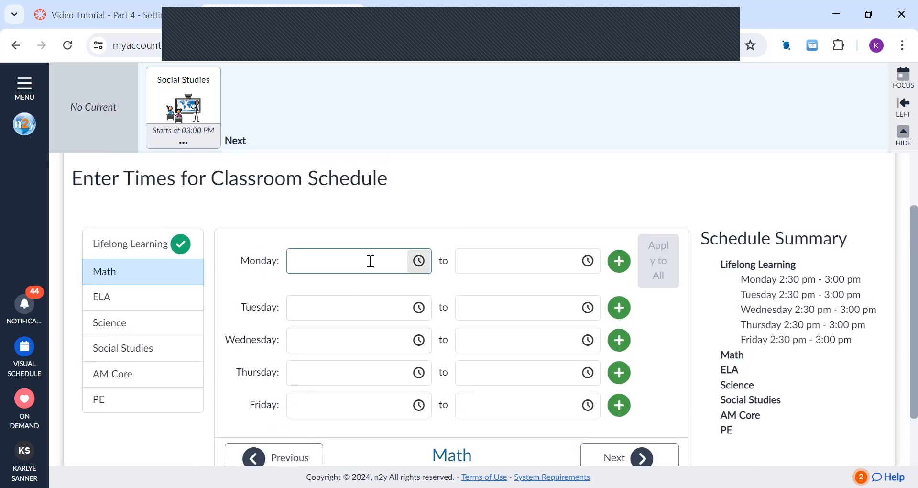
text(12:00)
click(529, 267)
text(1)
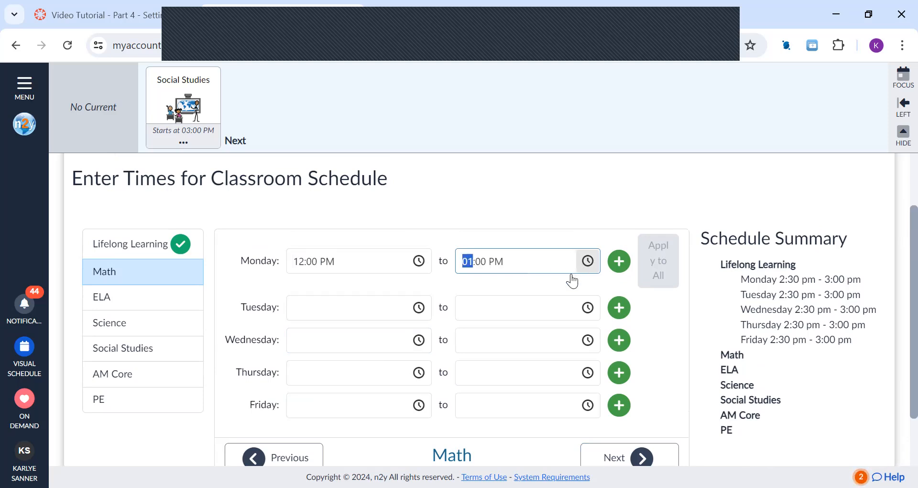
click(517, 309)
click(667, 268)
click(667, 268)
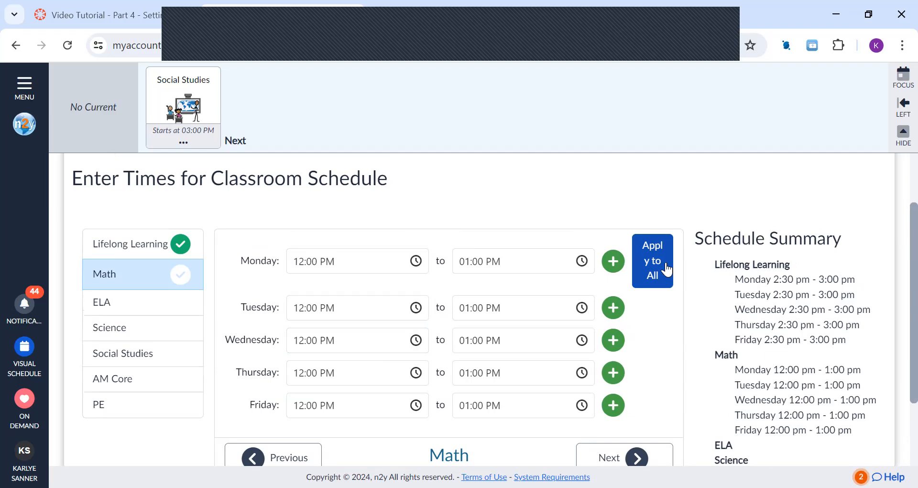
Step: Set ELA to 08:00 AM to 09:00 AM on Monday and apply those times to all its days
click(139, 306)
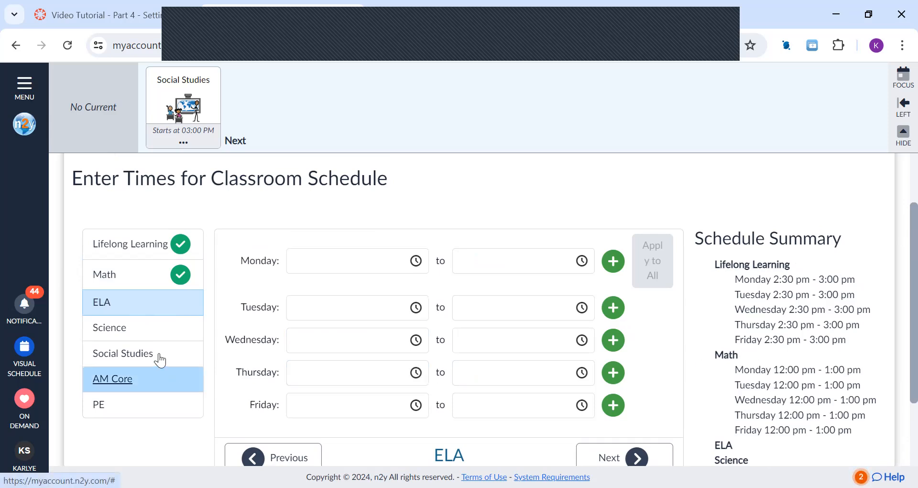
click(344, 271)
text(8:00 PM)
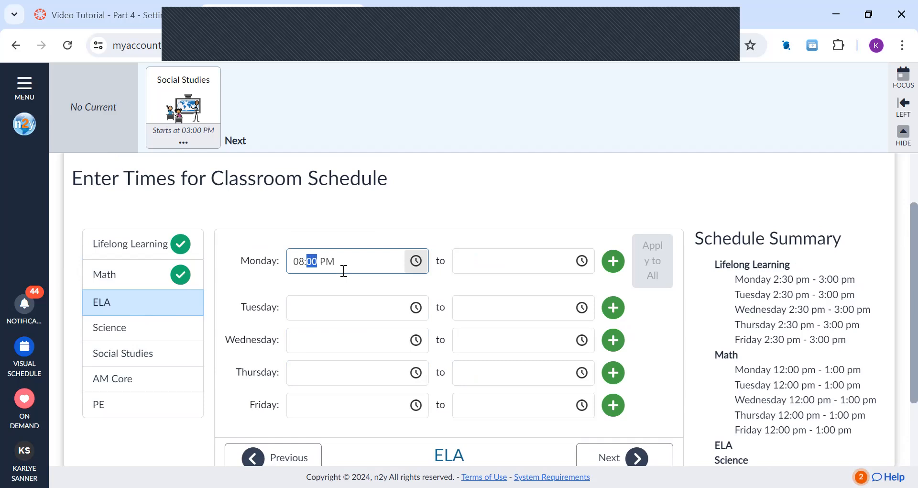
click(335, 262)
text(a)
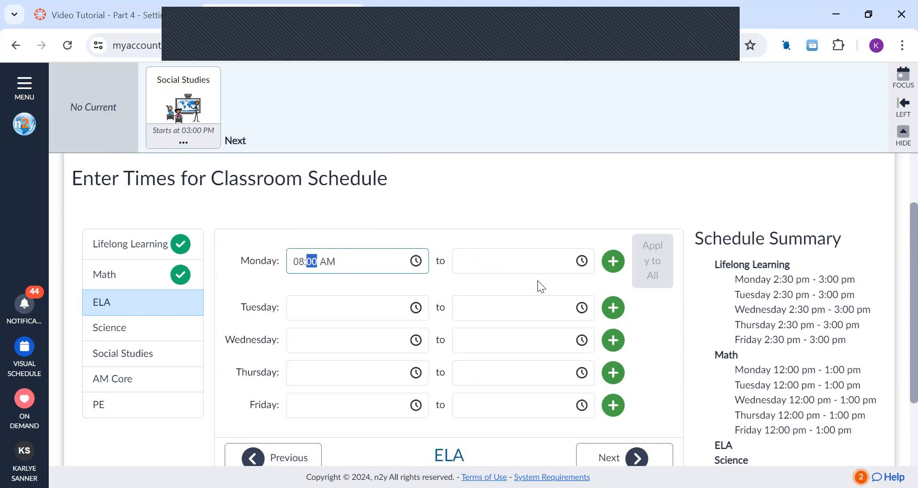
click(524, 261)
text(9:00 PM)
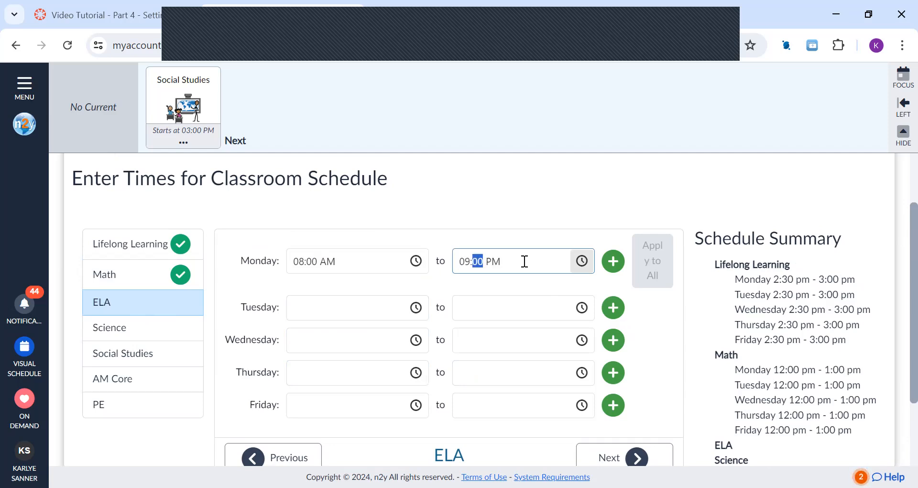
click(508, 261)
text(a)
click(550, 299)
click(649, 270)
scroll(499, 355, down, 2)
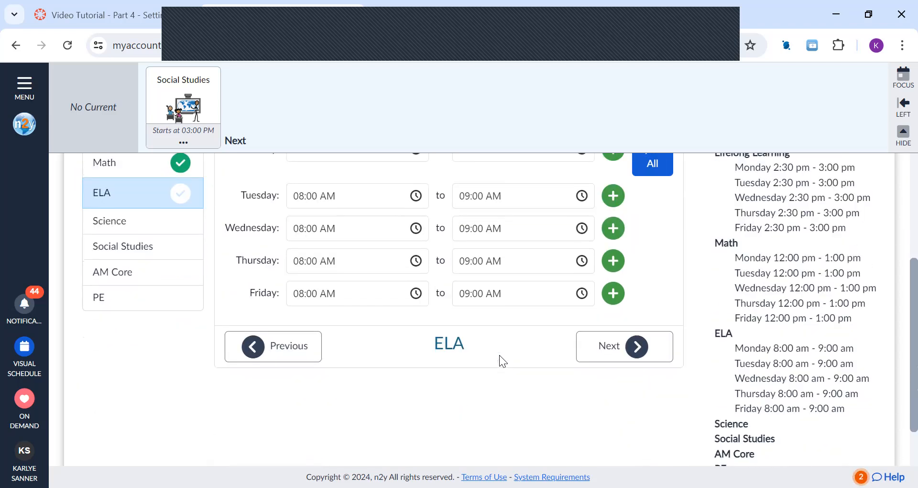
Step: Check the schedule summary, finish the classroom schedule setup and close the completion dialog
scroll(499, 355, down, 1)
scroll(499, 355, up, 1)
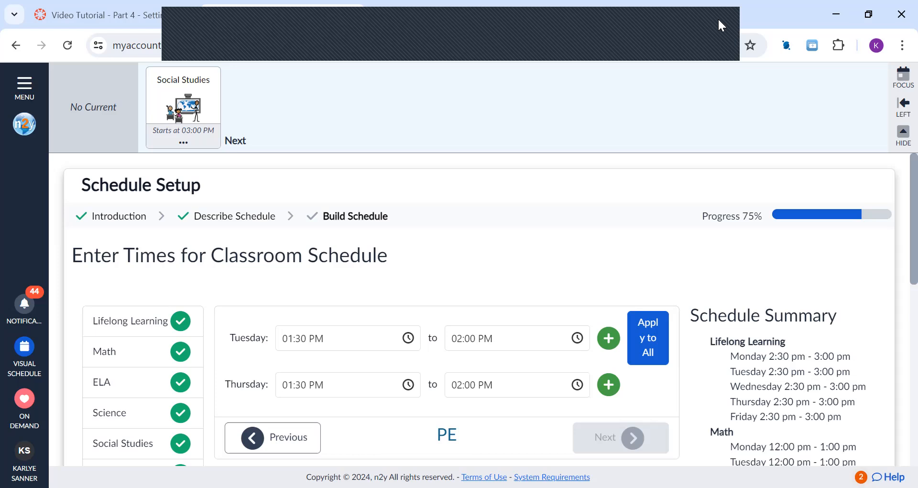
scroll(714, 340, down, 3)
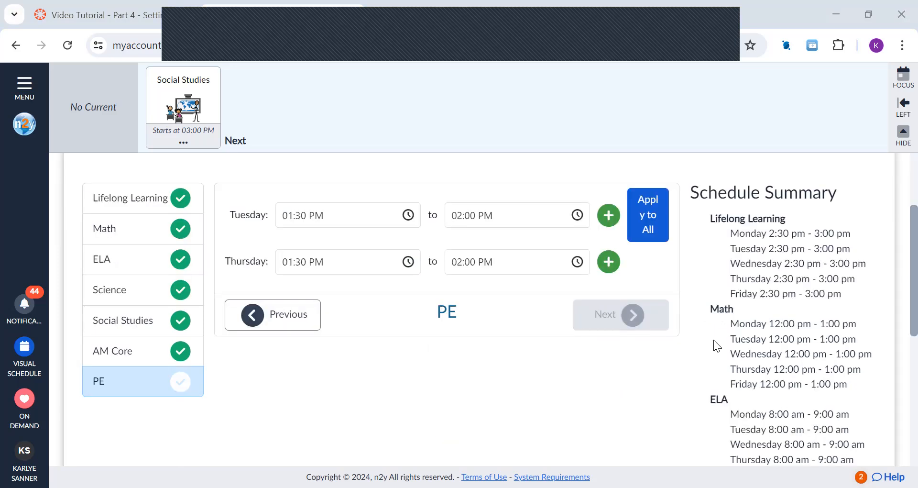
scroll(742, 355, up, 1)
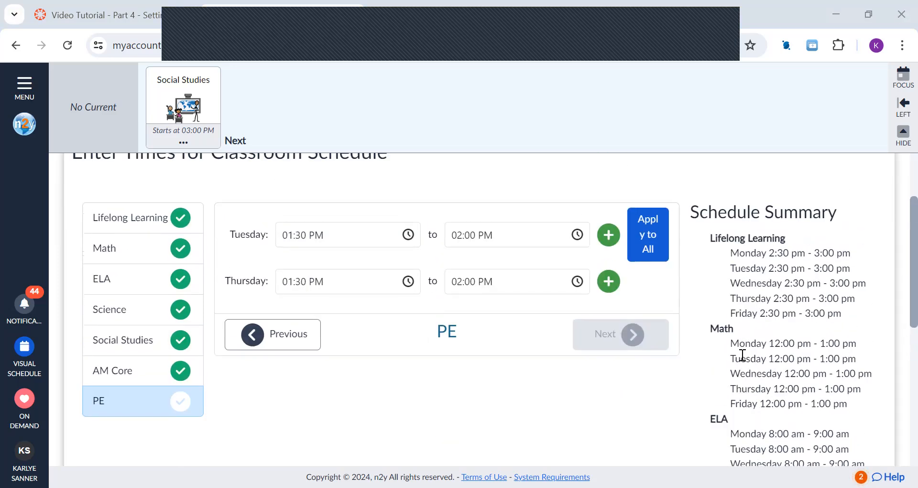
scroll(773, 368, down, 3)
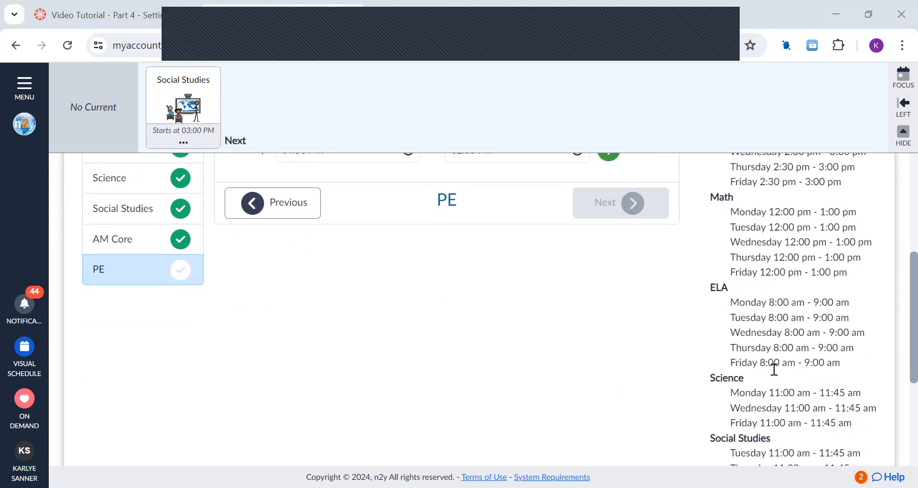
scroll(775, 370, down, 4)
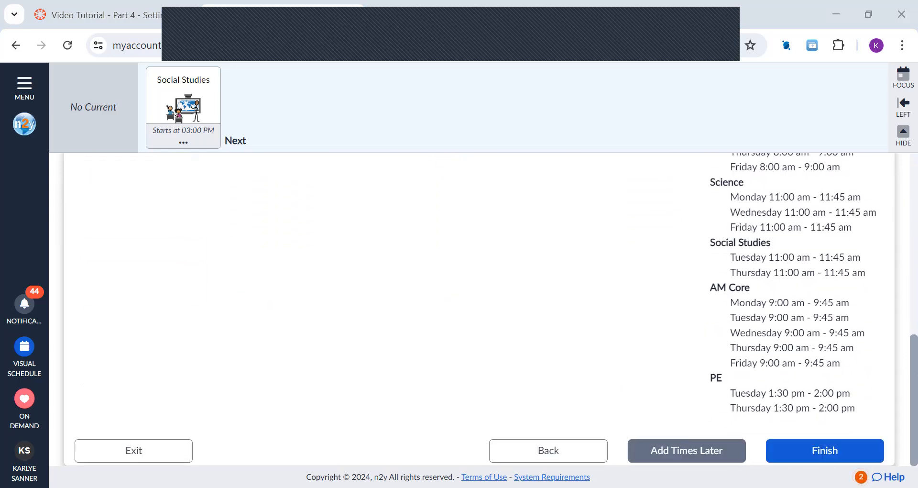
click(796, 452)
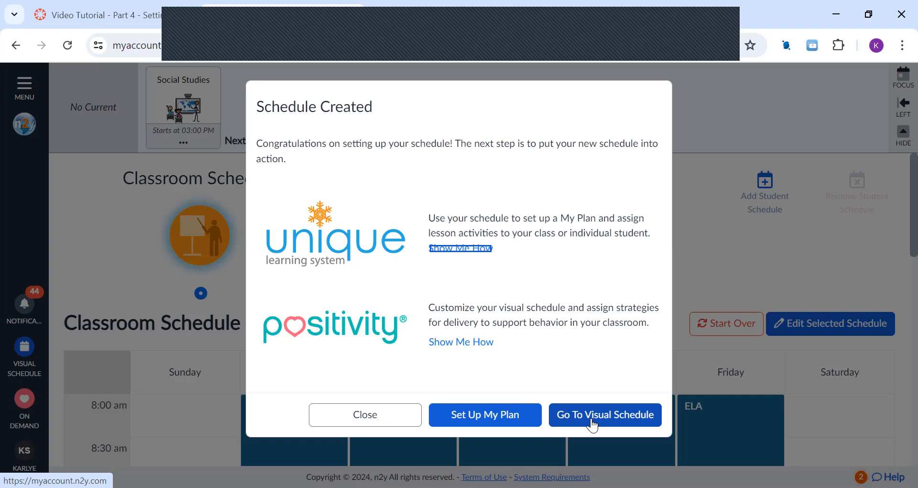
click(391, 417)
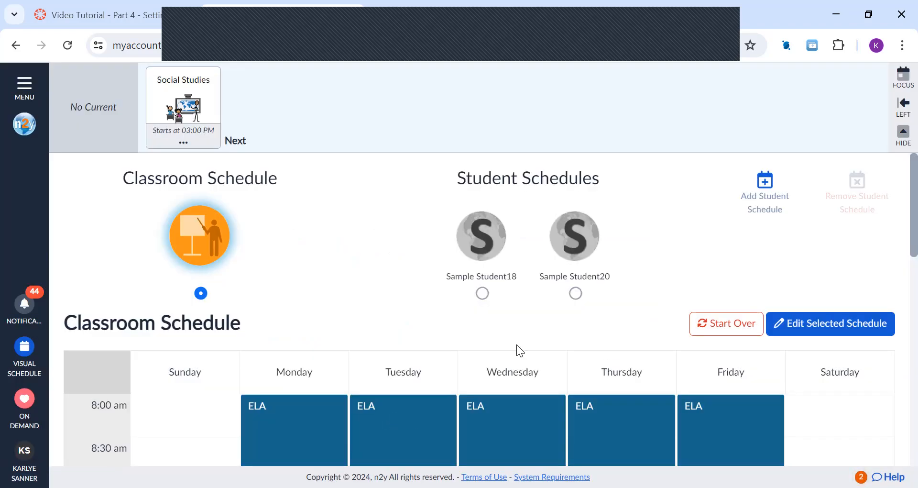
Step: Look over the weekly classroom calendar and start a new student schedule for Sample Student19
scroll(525, 224, down, 6)
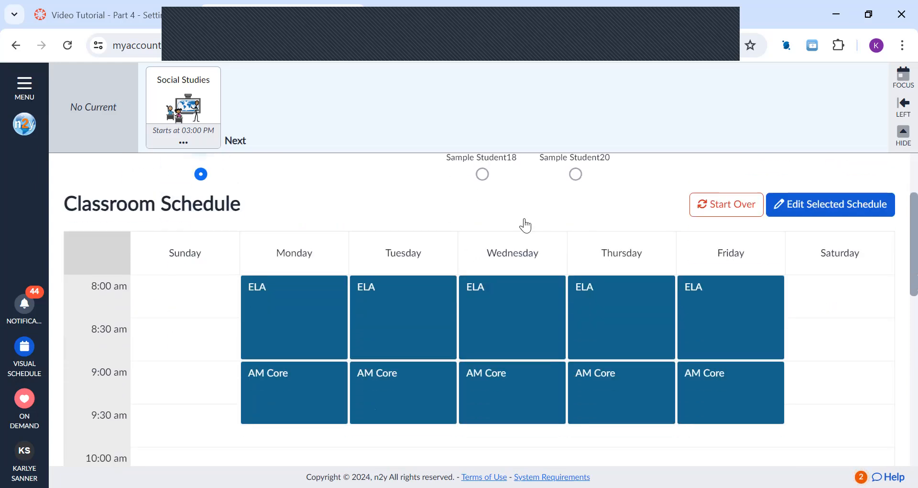
scroll(525, 218, down, 7)
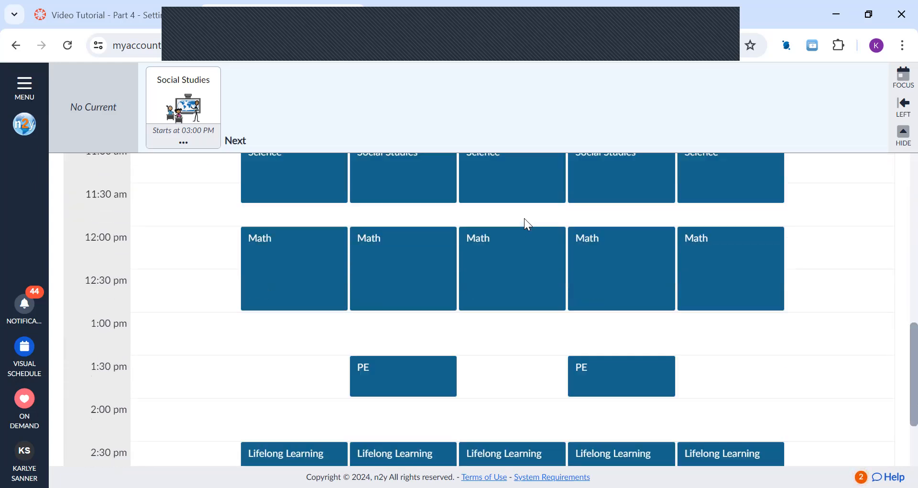
scroll(524, 218, up, 13)
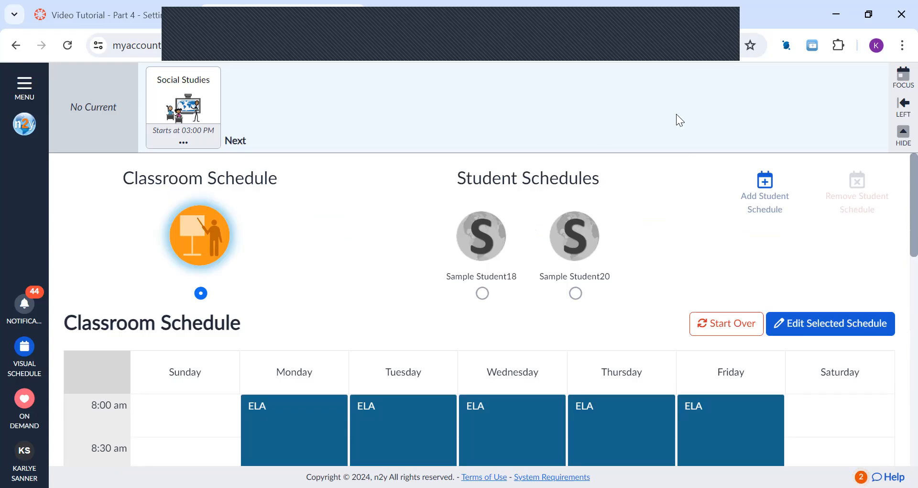
click(769, 182)
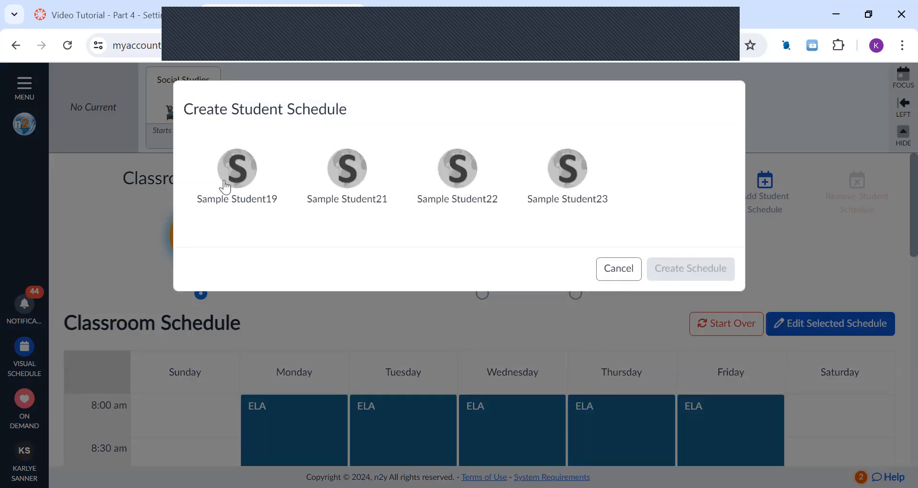
click(231, 184)
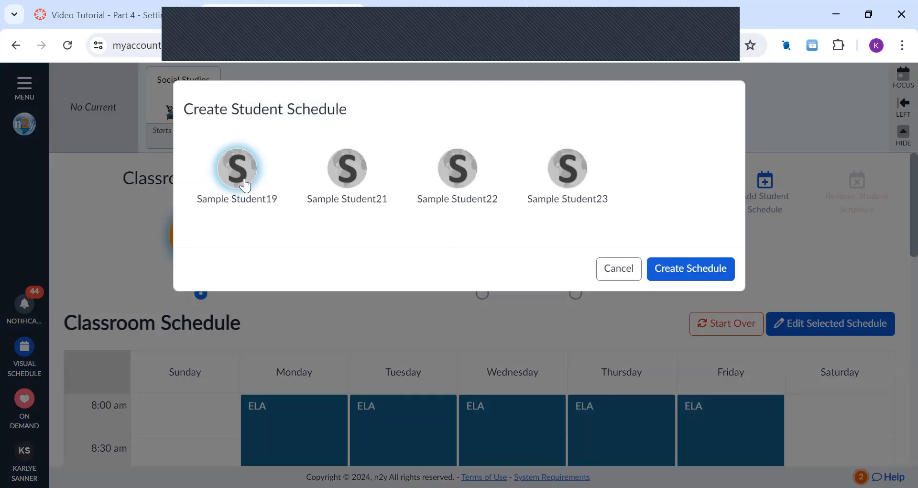
click(713, 272)
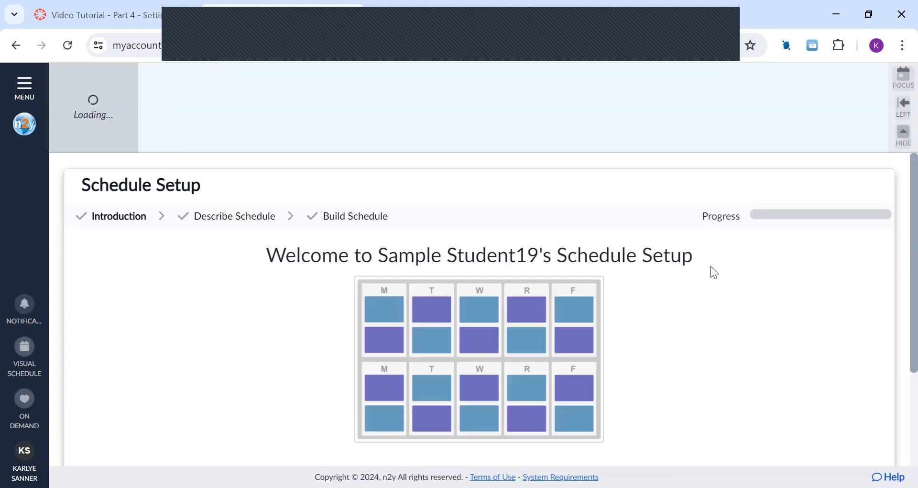
Step: Base the student's schedule on the classroom schedule and keep its subjects and days, proceeding to the time entry
scroll(507, 313, down, 3)
click(788, 451)
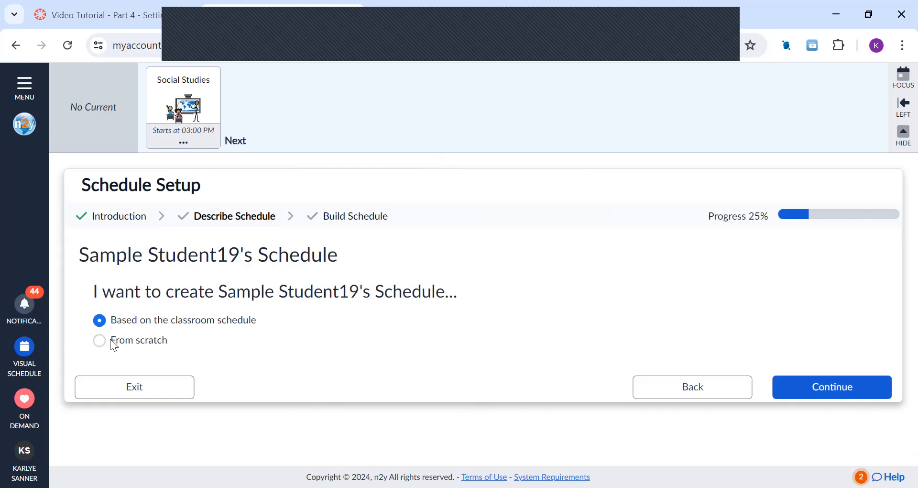
click(809, 383)
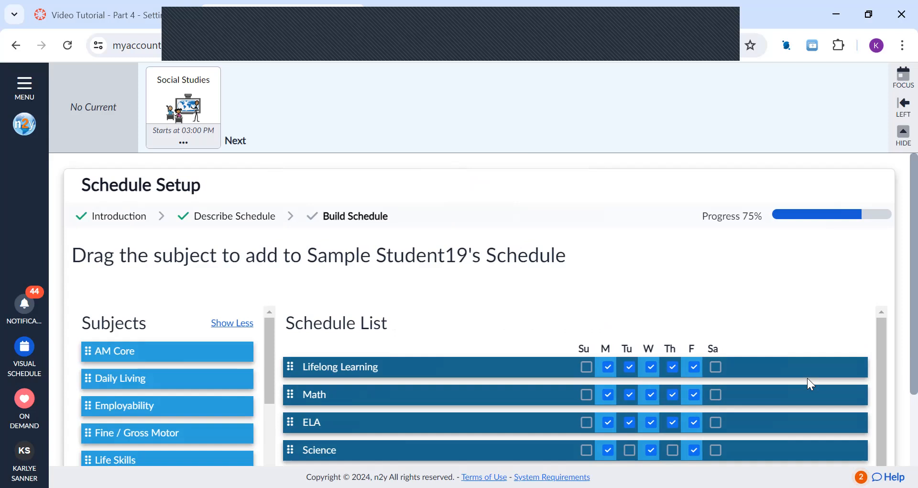
scroll(765, 368, down, 3)
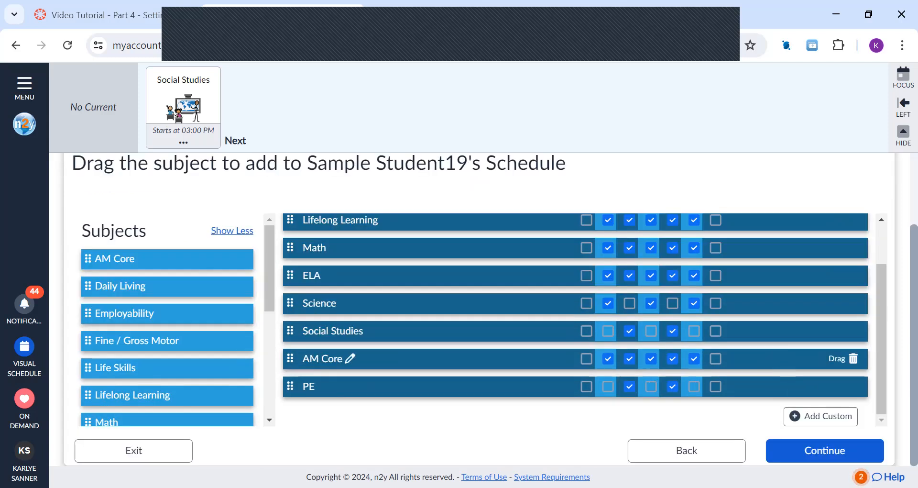
click(805, 456)
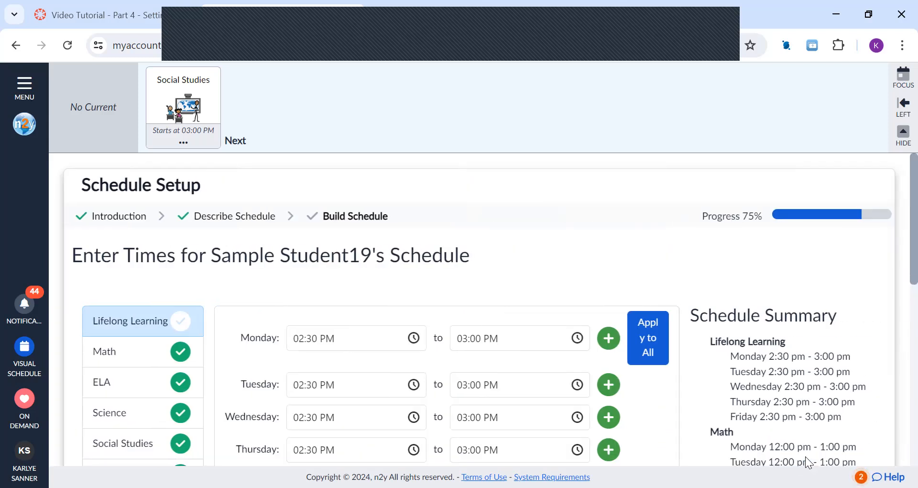
Step: Finish Sample Student19's schedule setup with the times already filled in and close the completion dialog without setting up My Plan
right_click(805, 456)
click(869, 322)
scroll(870, 322, down, 10)
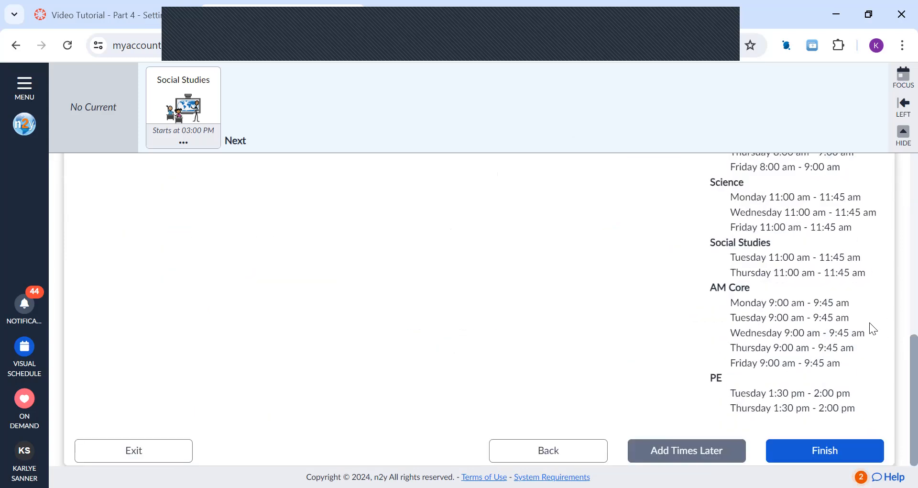
click(835, 456)
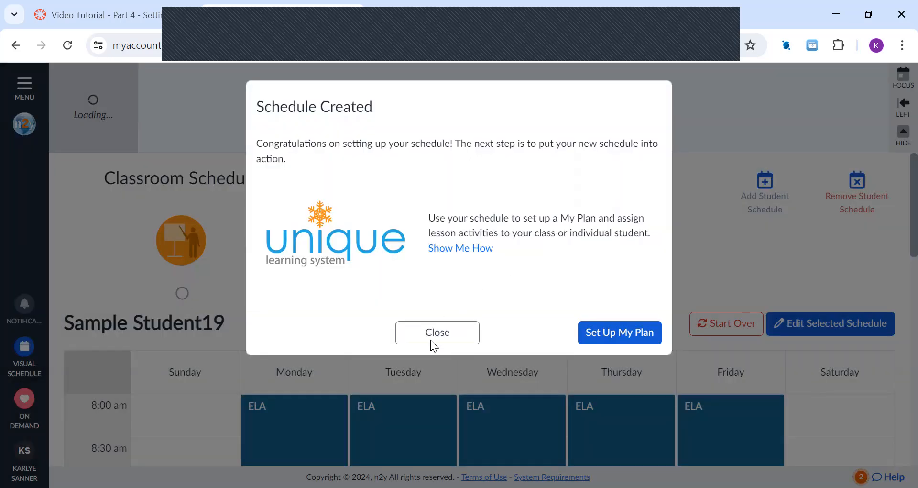
click(431, 339)
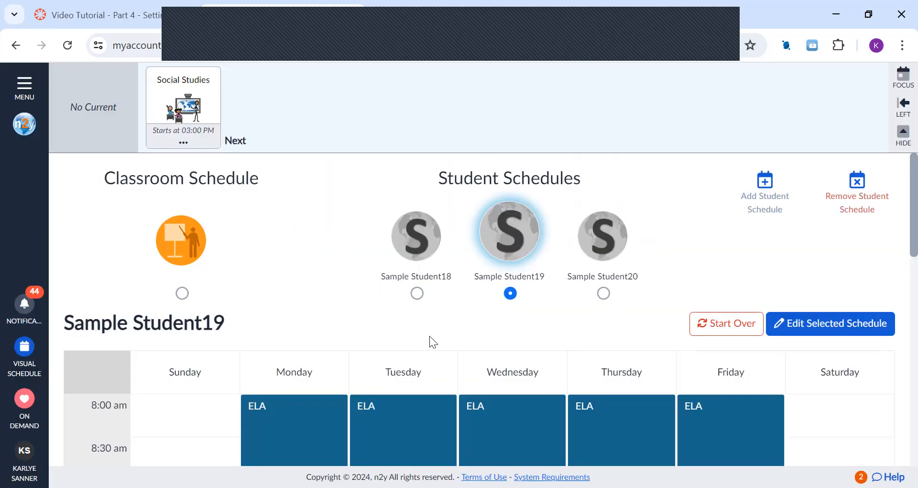
Step: Compare the weekly calendars of the classroom, Sample Student19 and Sample Student20, ending with a review of Sample Student19's full day
click(182, 295)
scroll(416, 363, down, 3)
scroll(415, 363, up, 3)
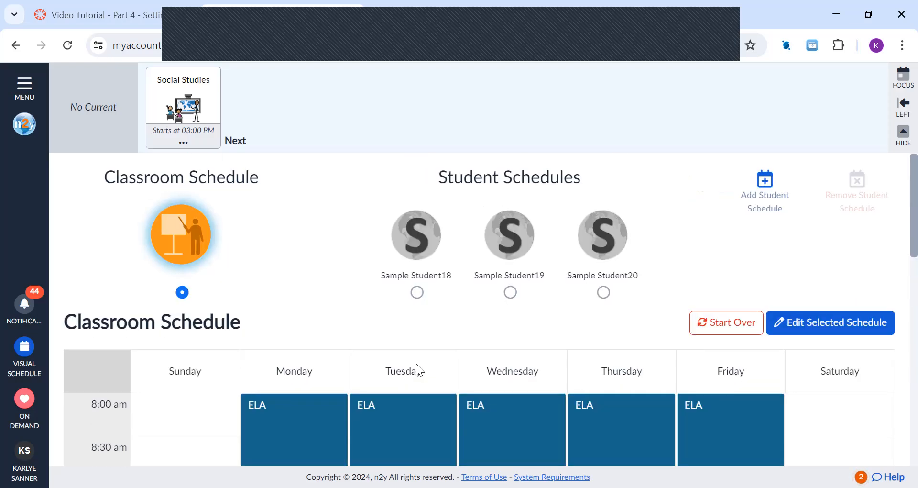
click(511, 293)
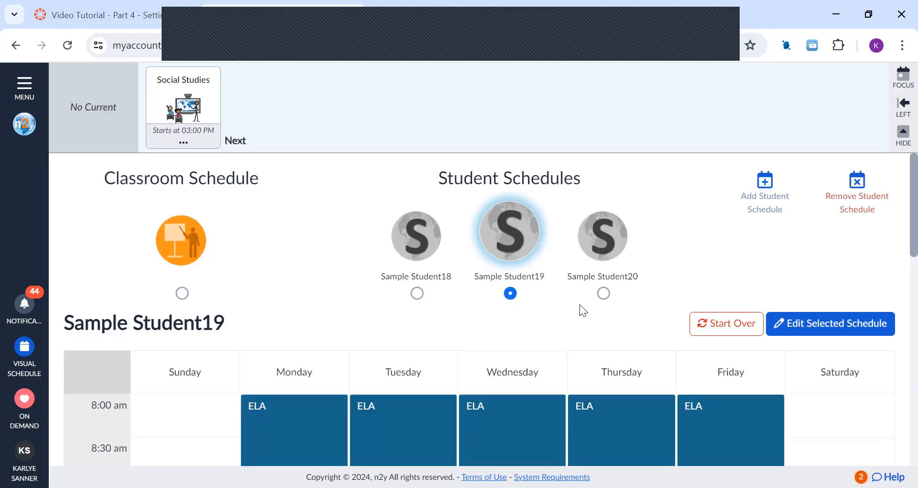
click(606, 296)
scroll(553, 315, down, 1)
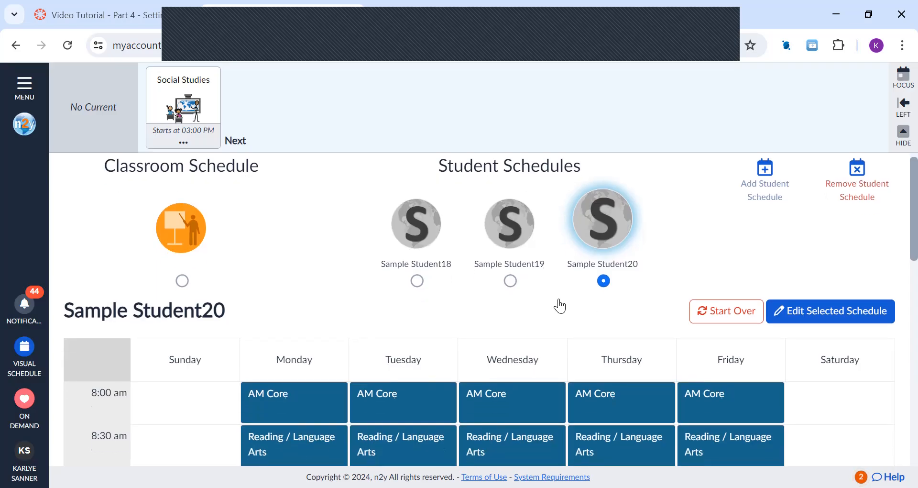
click(511, 280)
scroll(514, 282, down, 12)
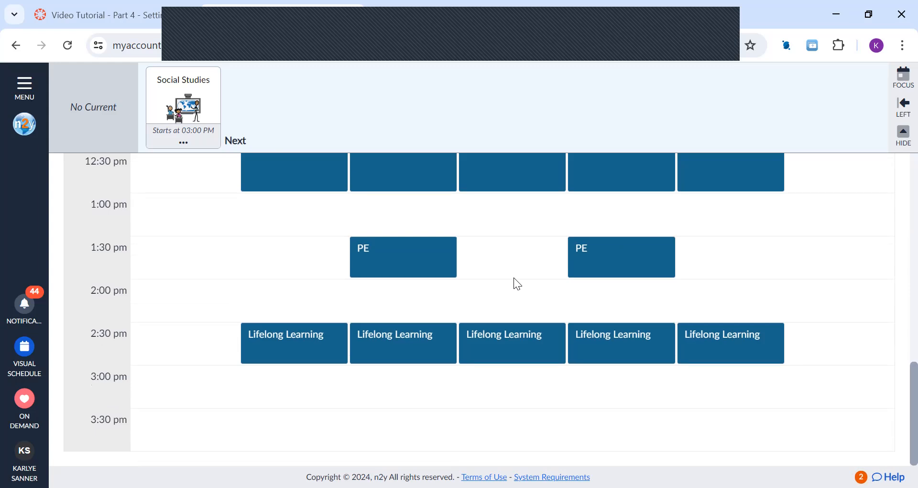
scroll(515, 279, up, 13)
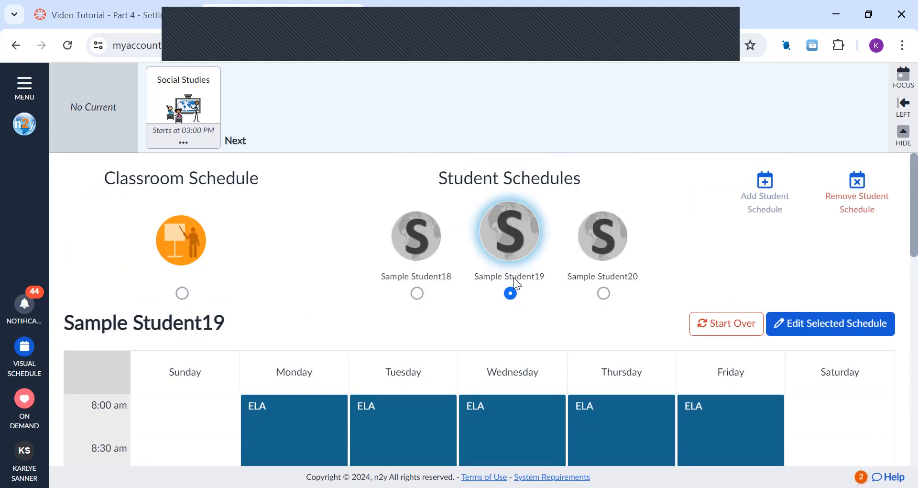